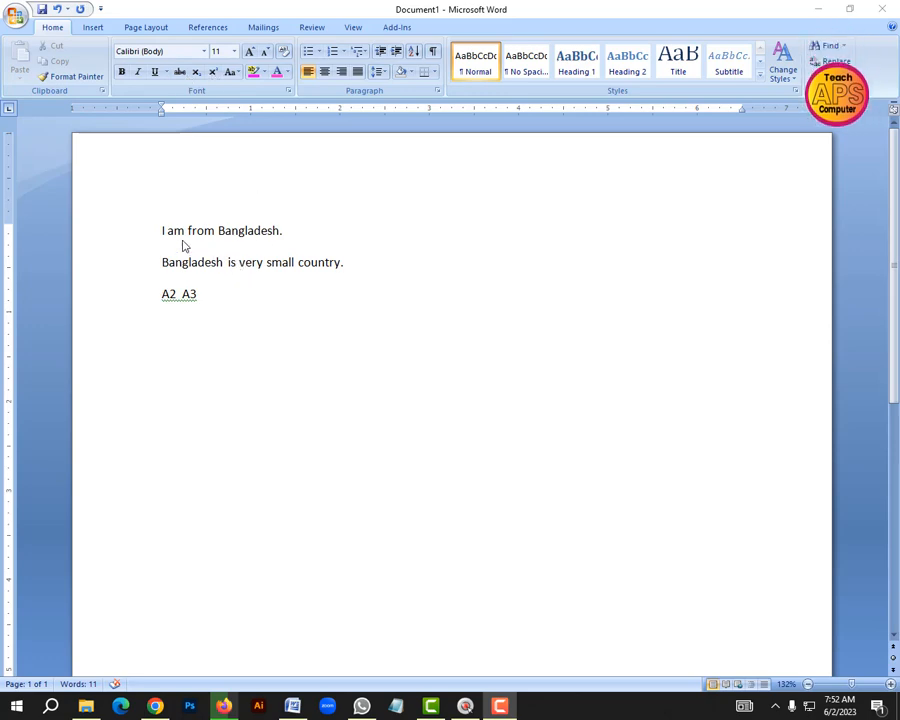
Practise selecting the whole first sentence, "I am from Bangladesh.", and clearing the selection again
click(281, 231)
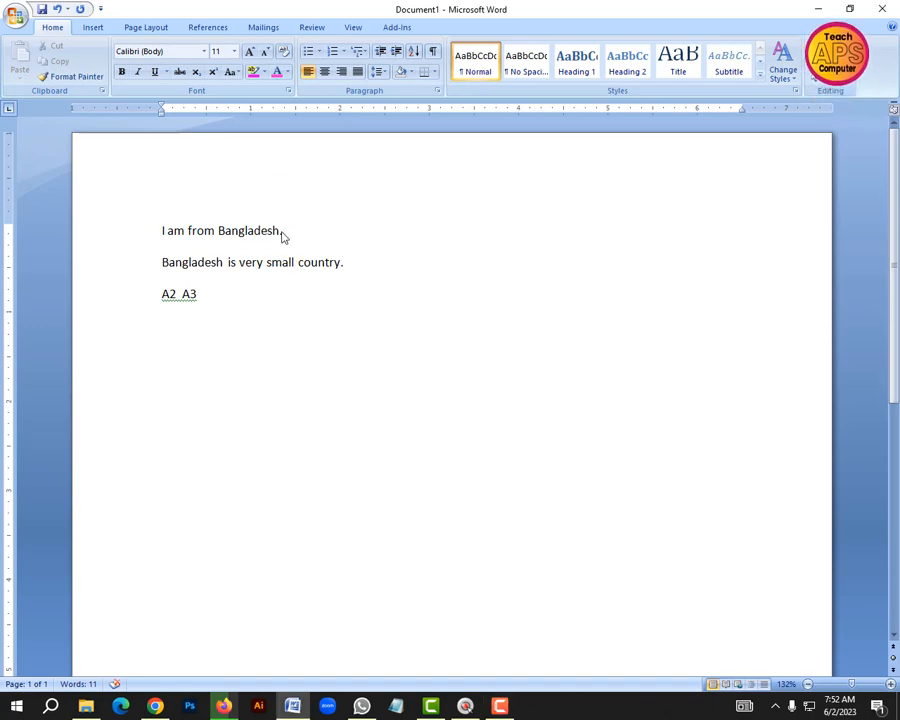
click(283, 231)
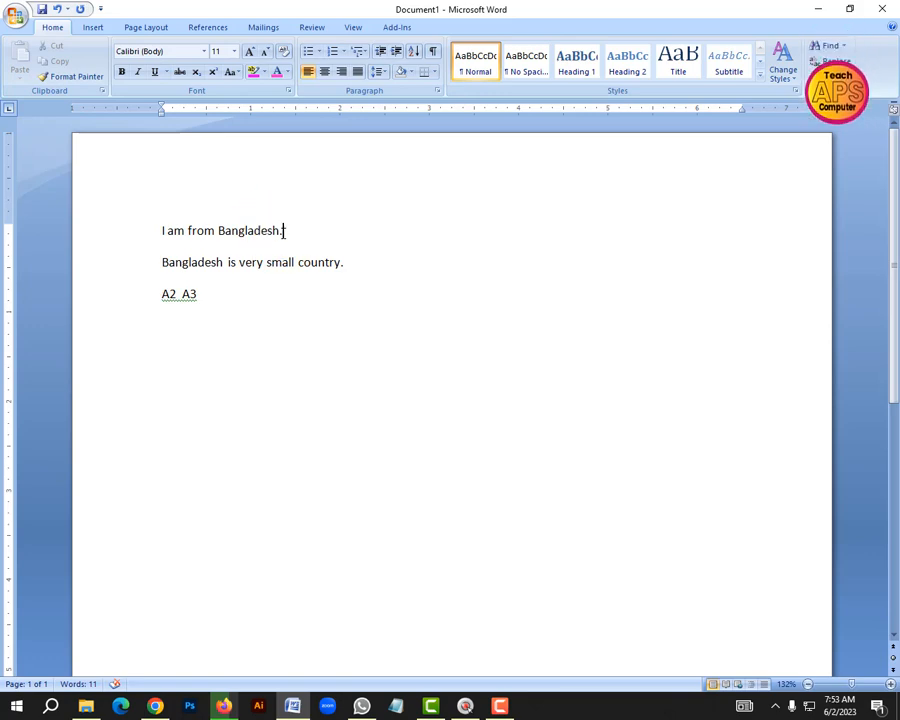
click(282, 231)
drag(285, 232, 162, 230)
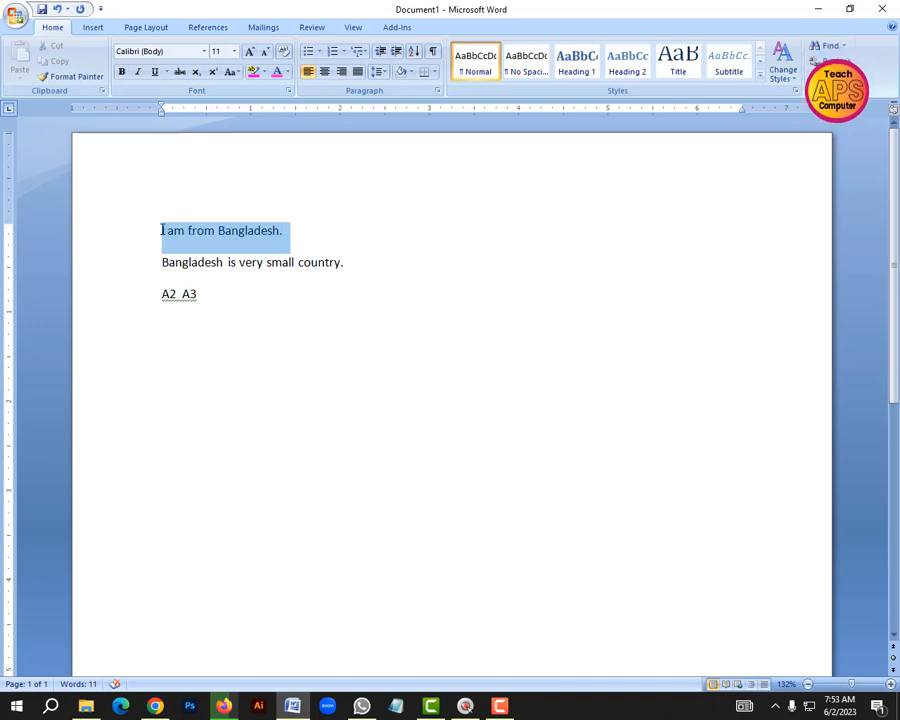
click(295, 237)
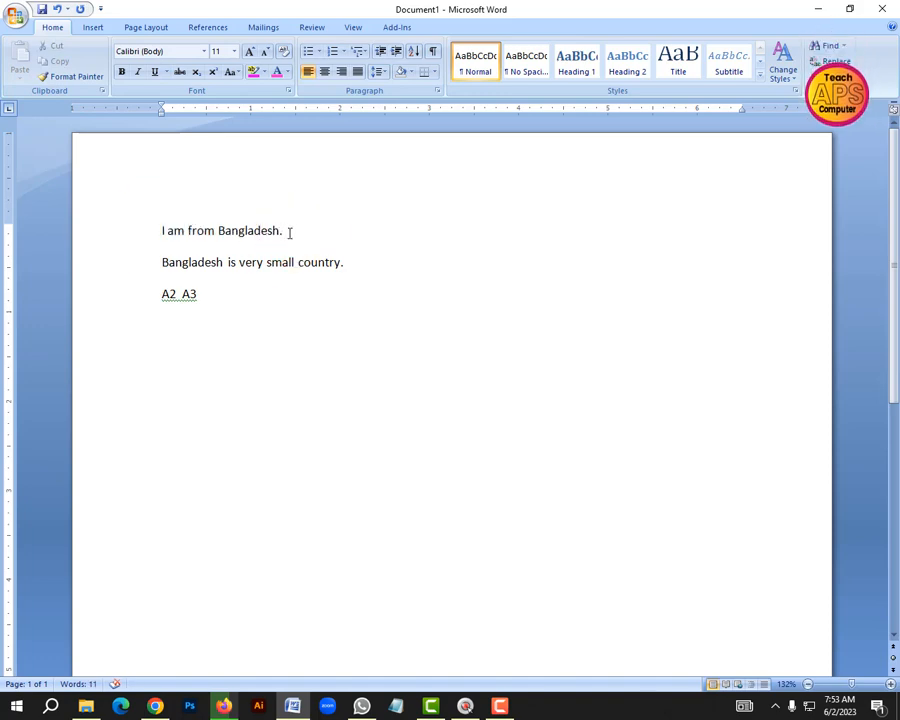
drag(289, 233, 152, 235)
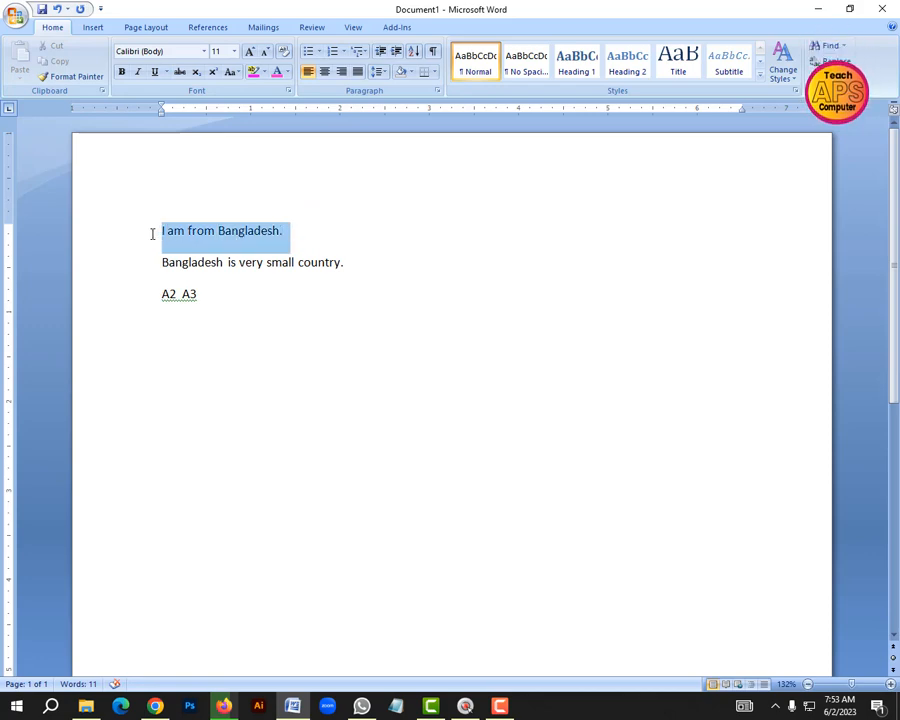
click(346, 232)
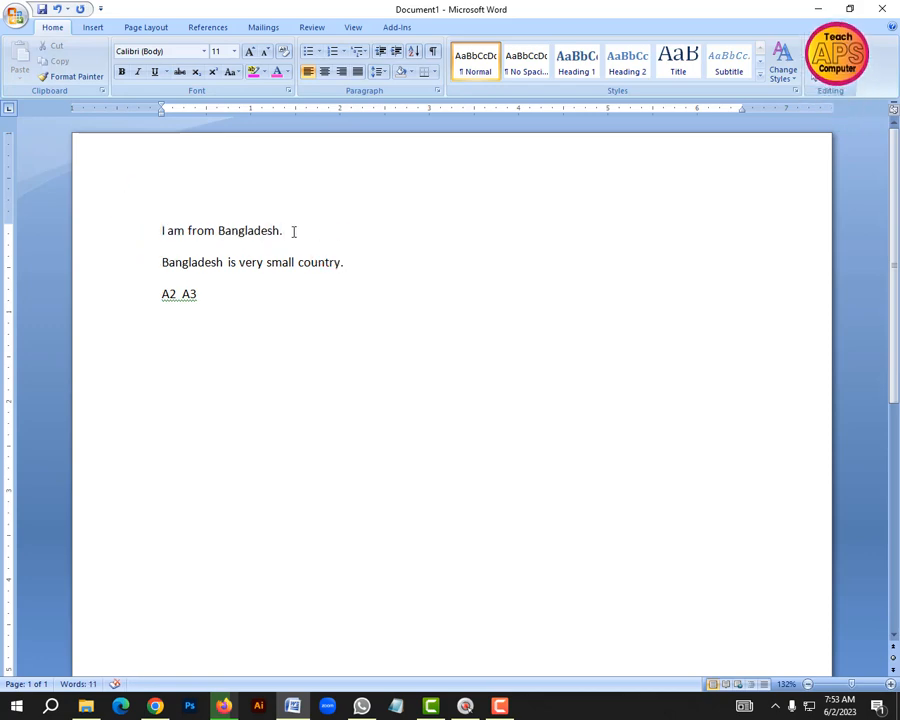
drag(293, 231, 157, 231)
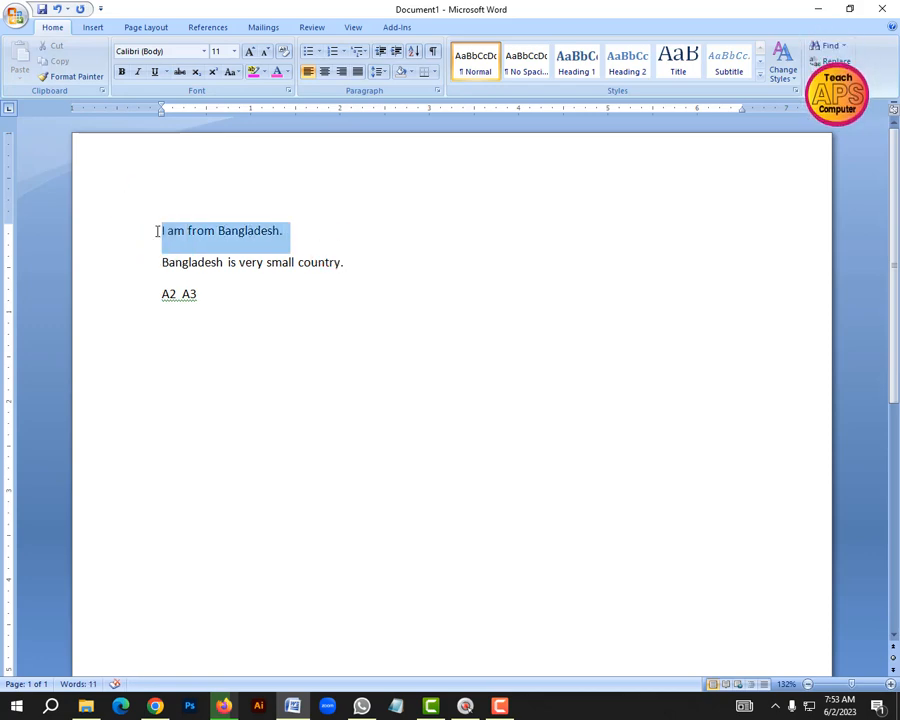
click(340, 243)
click(340, 262)
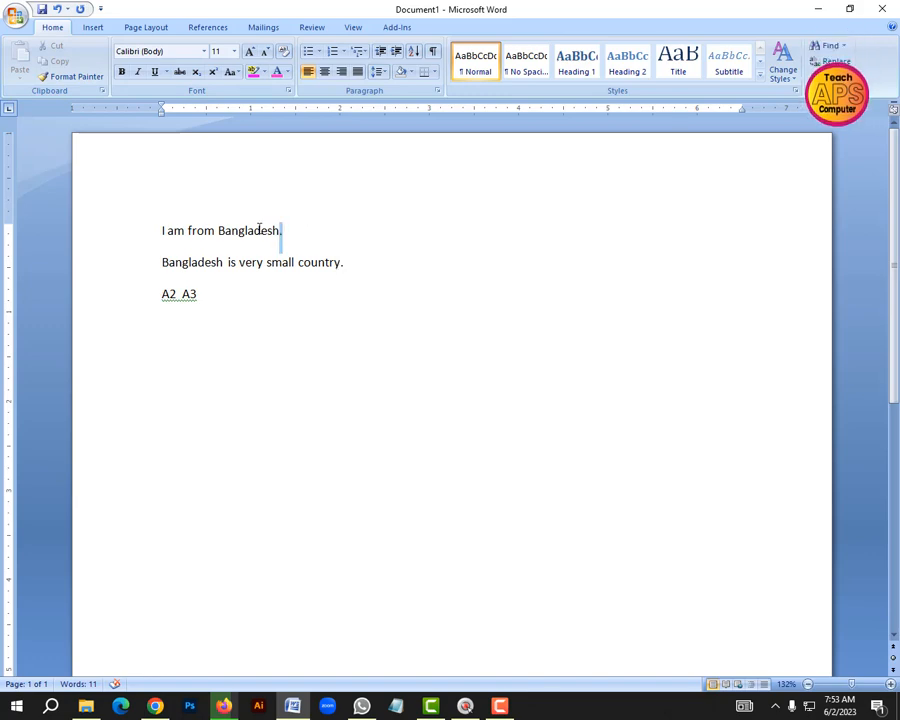
drag(259, 230, 160, 230)
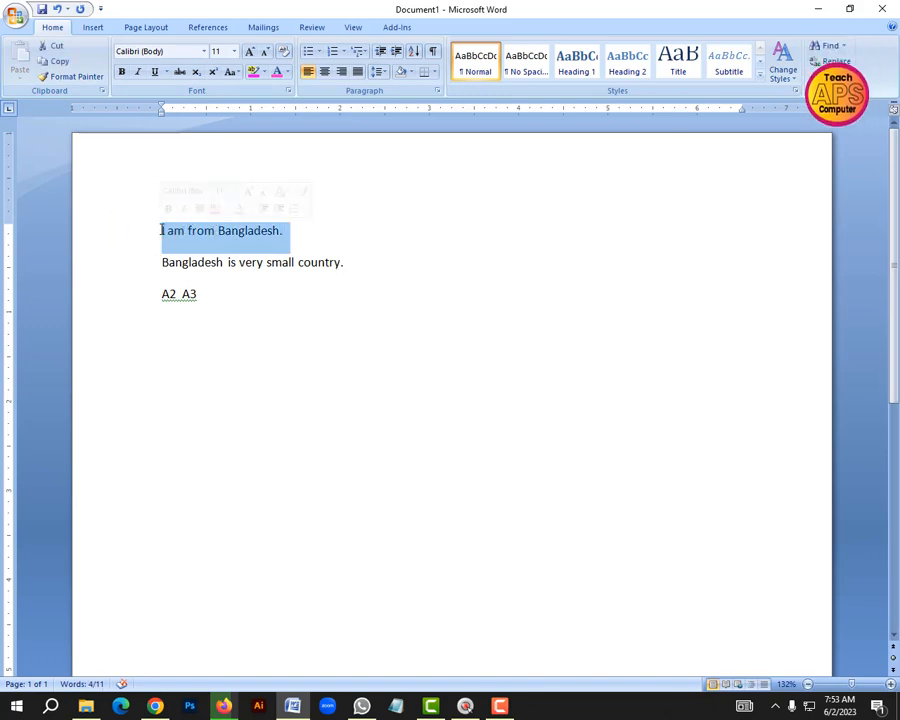
click(298, 233)
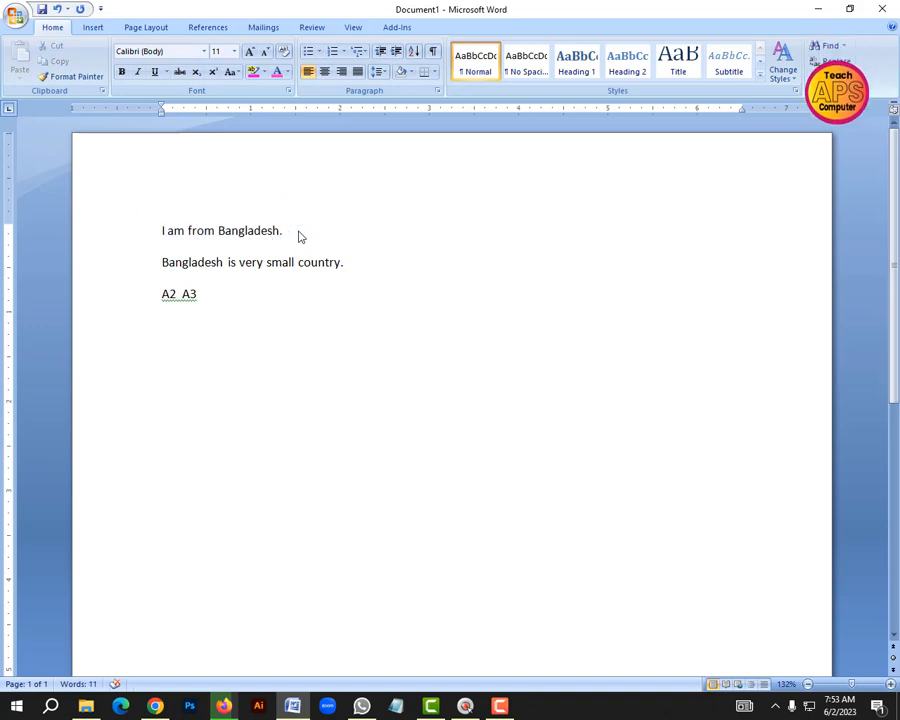
click(285, 231)
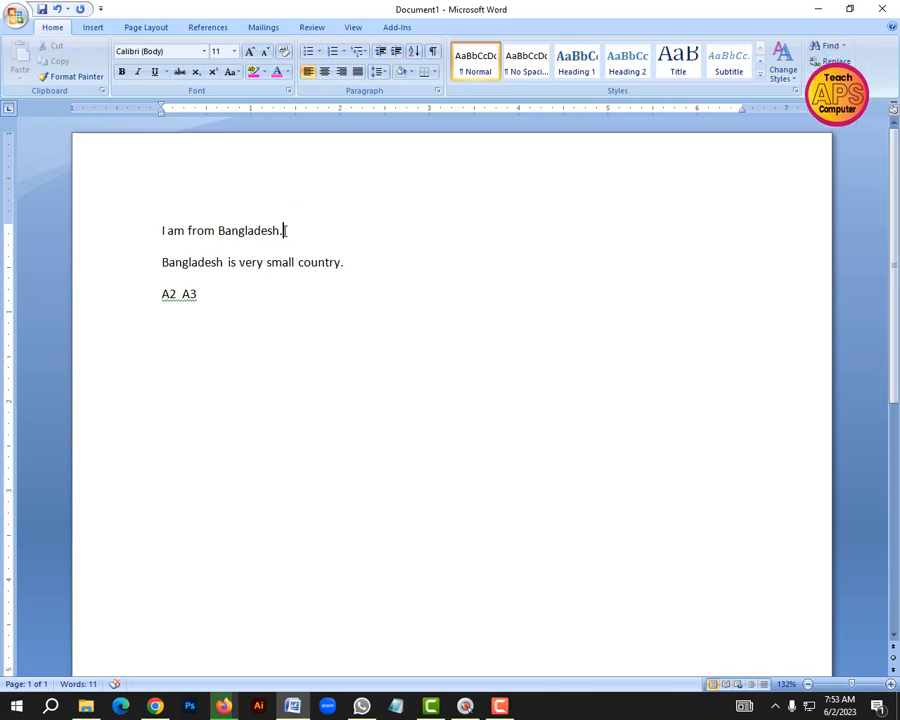
drag(285, 231, 207, 235)
drag(272, 236, 200, 229)
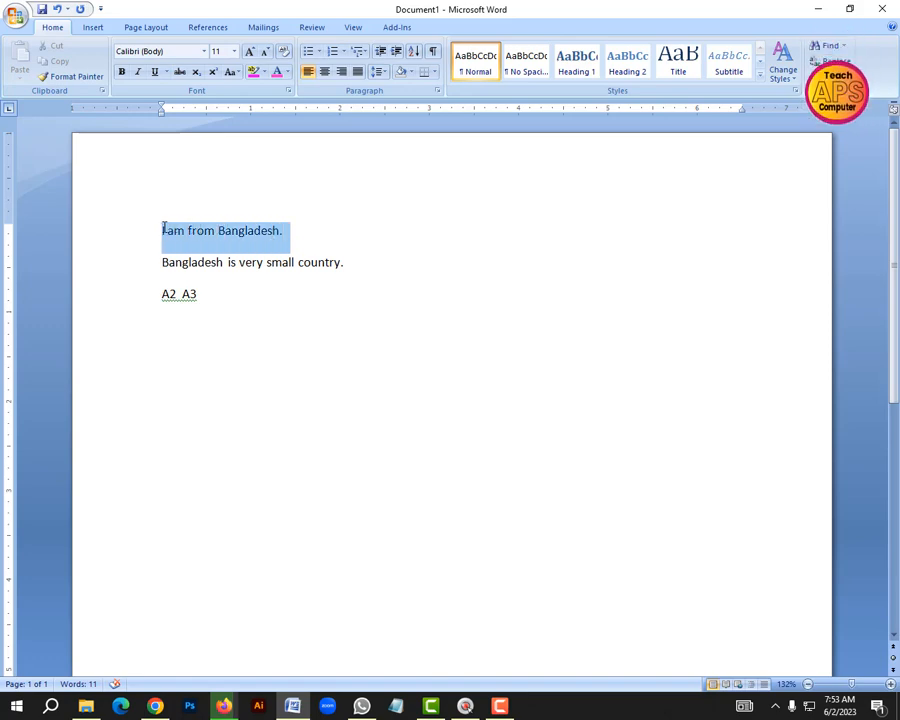
click(350, 237)
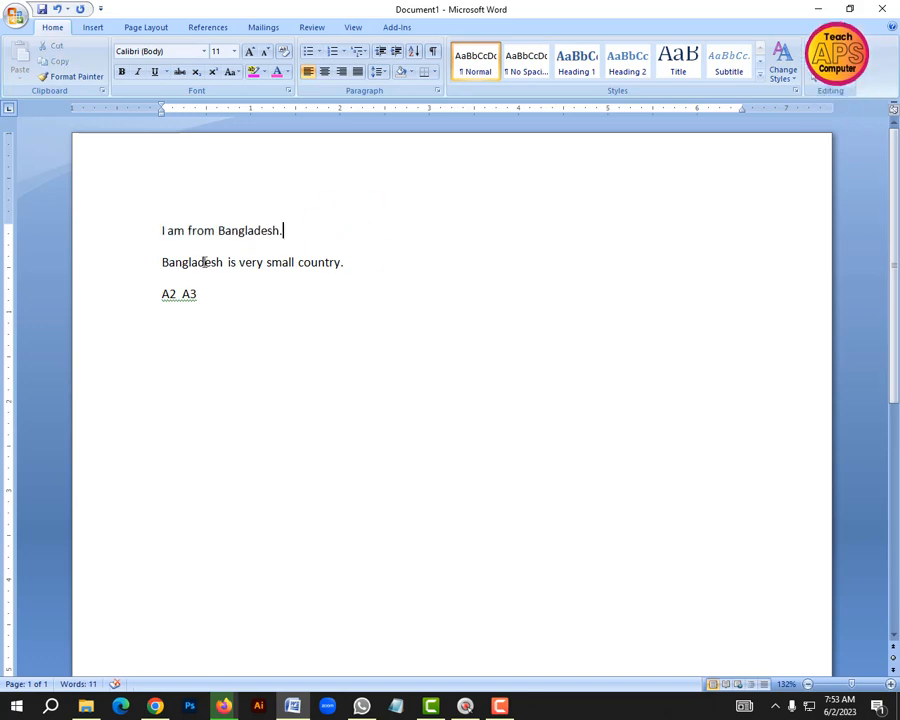
Practise selecting all three lines of the document and clearing the selection each time
drag(162, 230, 227, 307)
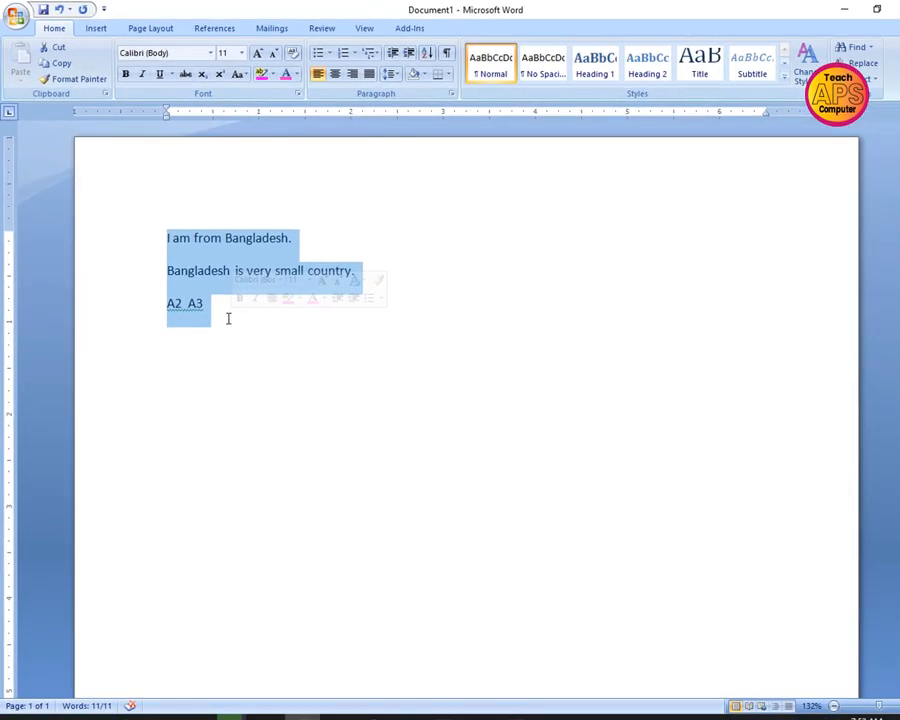
click(227, 316)
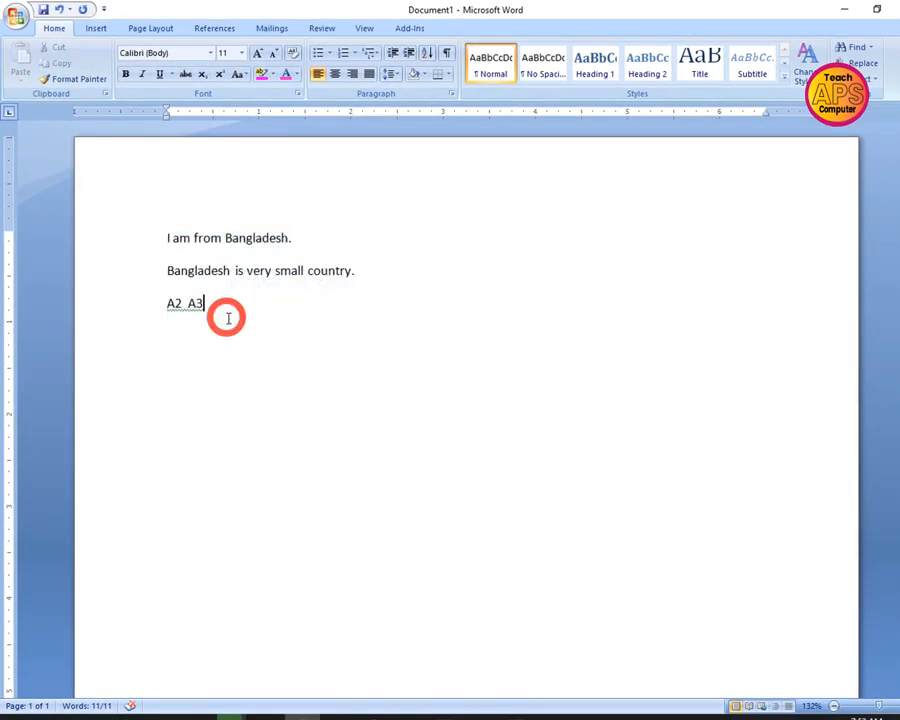
click(364, 272)
key(ctrl+a)
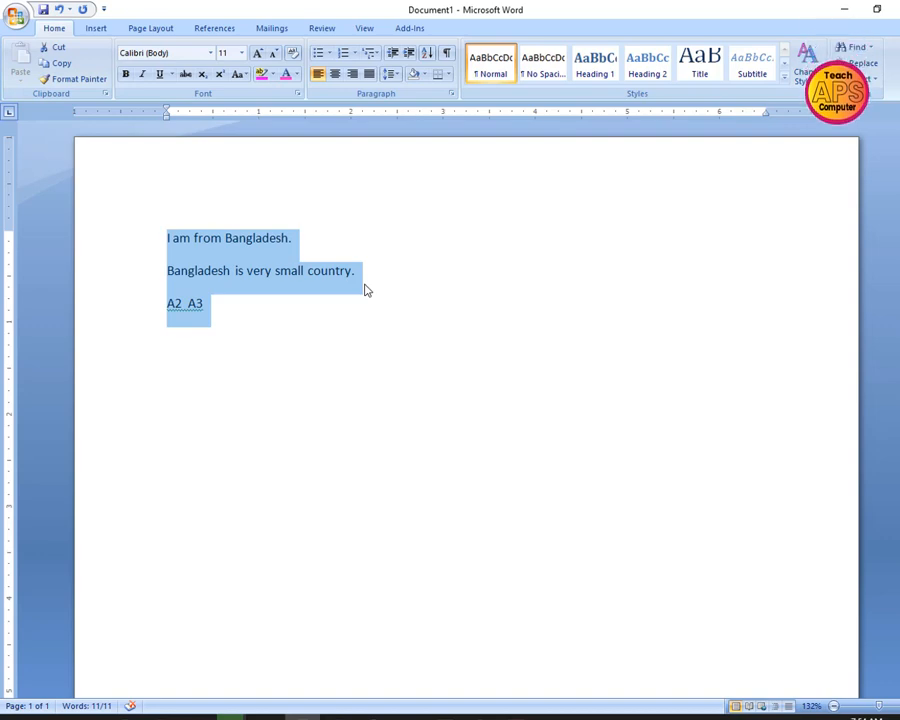
click(290, 237)
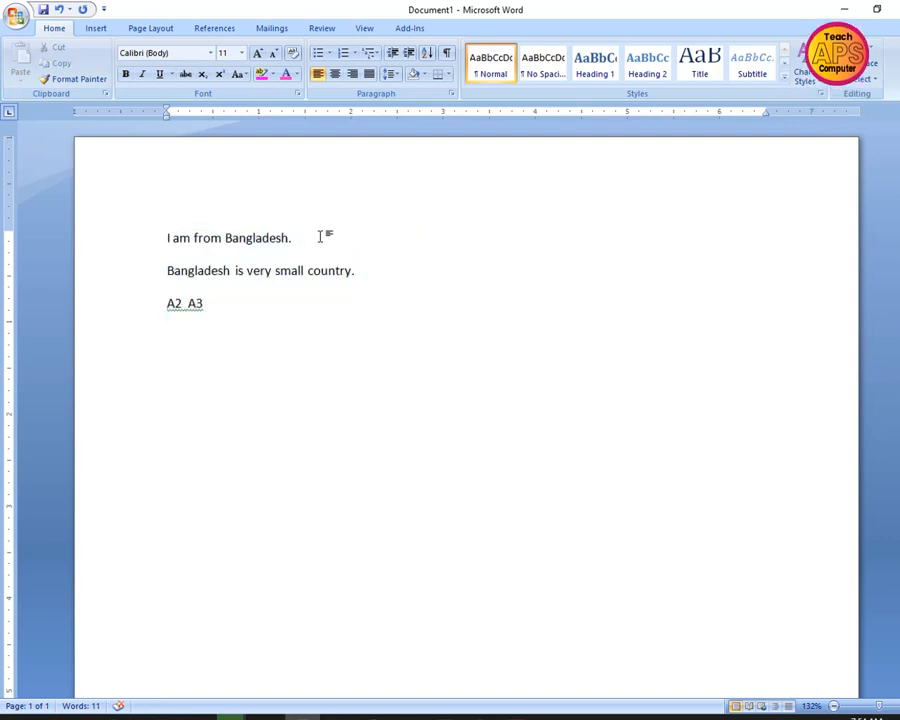
Set the font size of the first sentence, "I am from Bangladesh.", to 48
drag(321, 237, 156, 225)
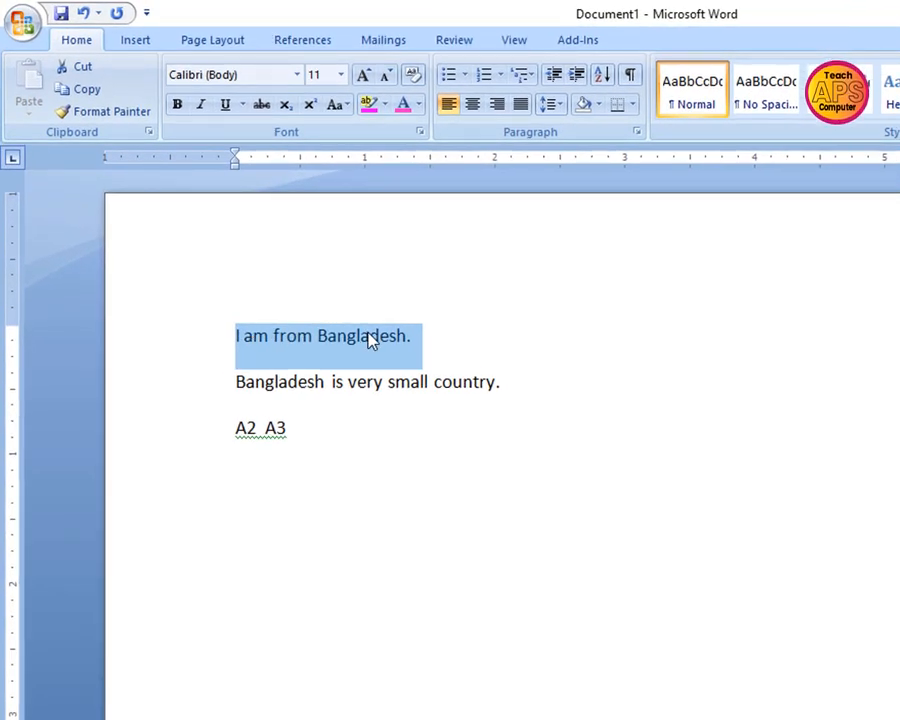
click(447, 345)
drag(447, 342, 235, 337)
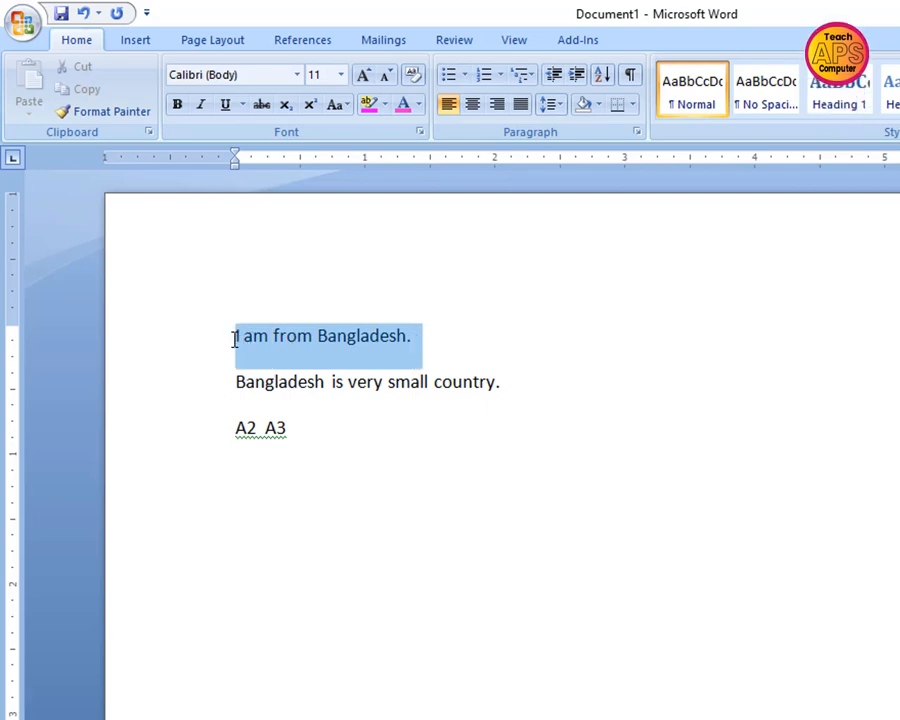
click(341, 76)
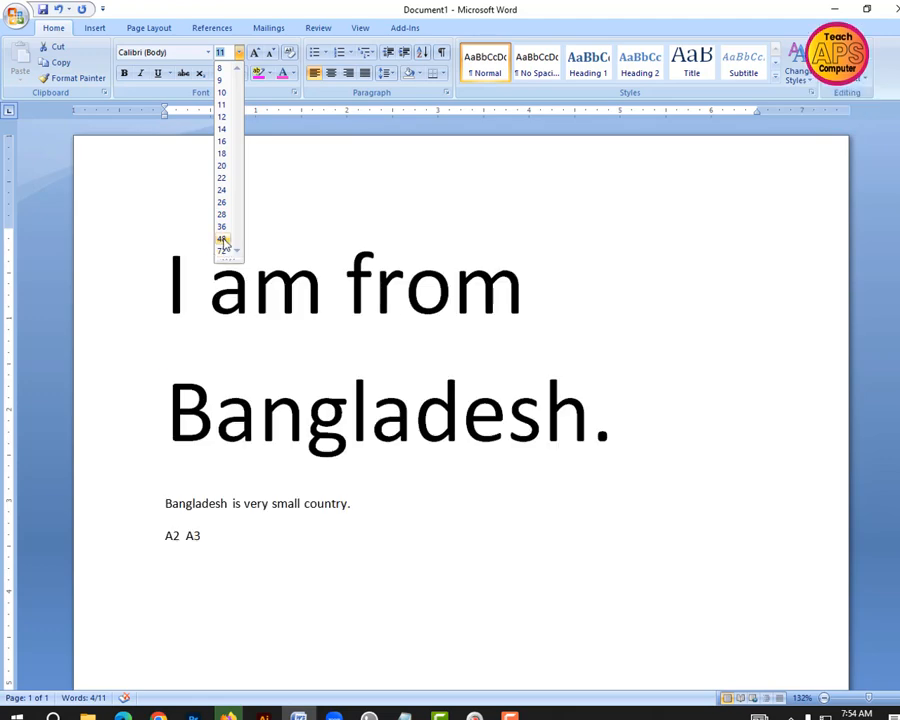
click(224, 239)
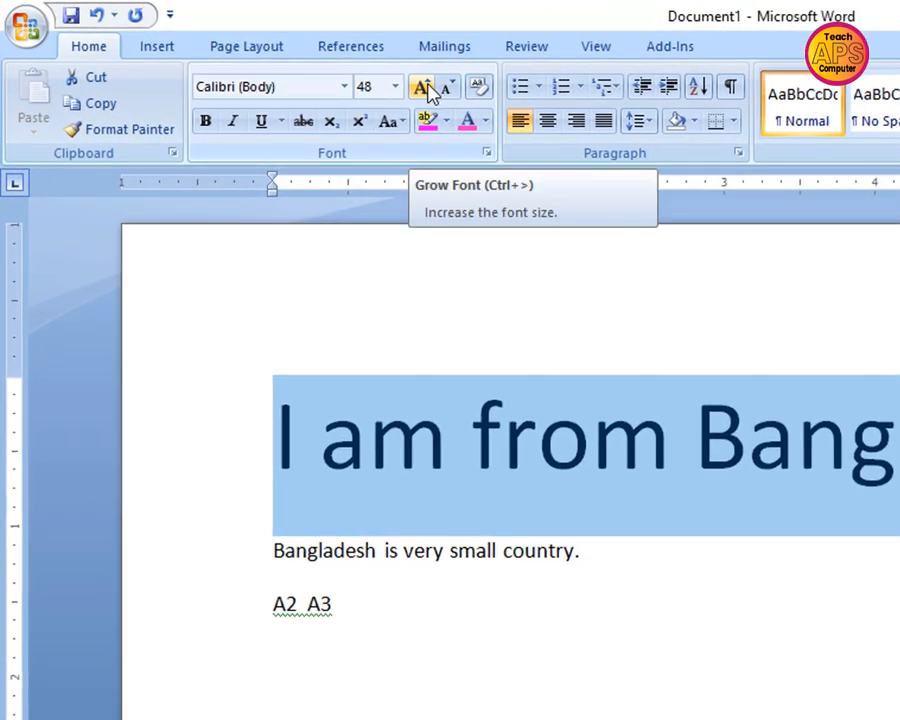
Enlarge the selected first sentence to font size 110 with the Grow Font command
click(424, 89)
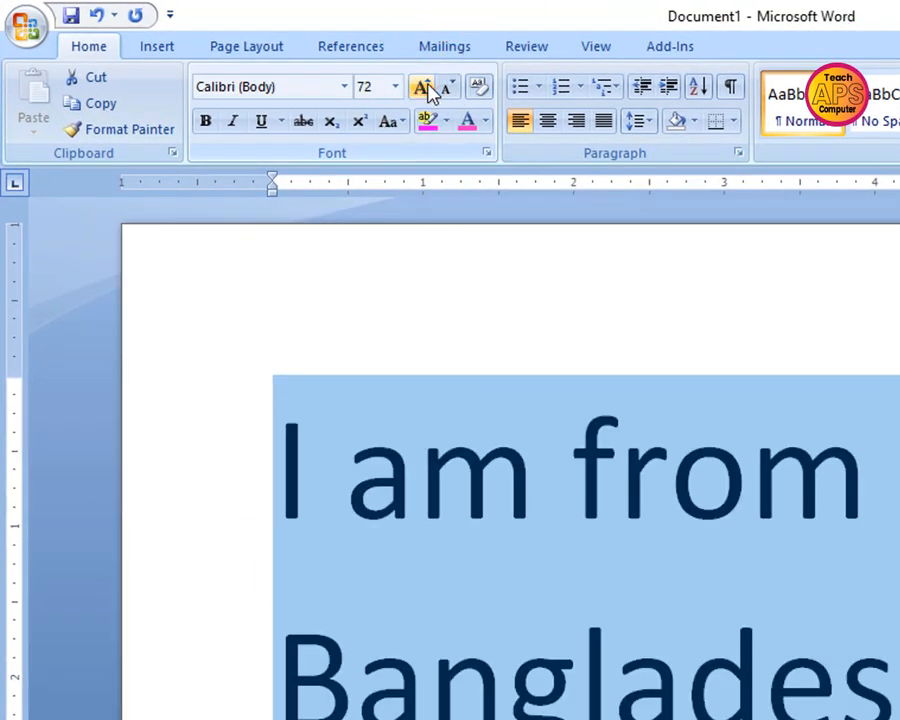
click(424, 89)
click(424, 89)
click(424, 89)
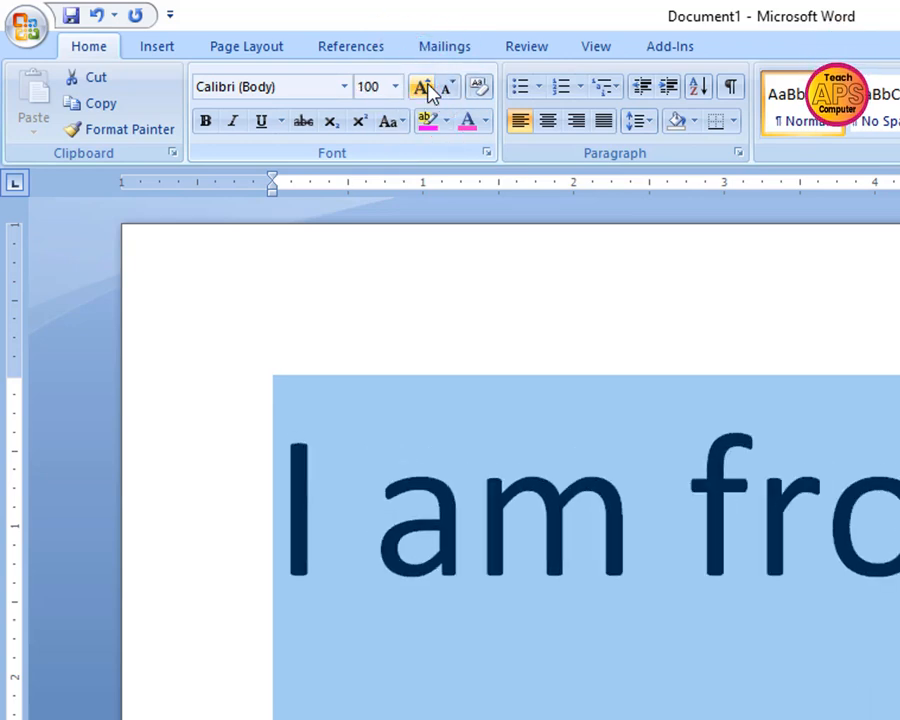
click(424, 89)
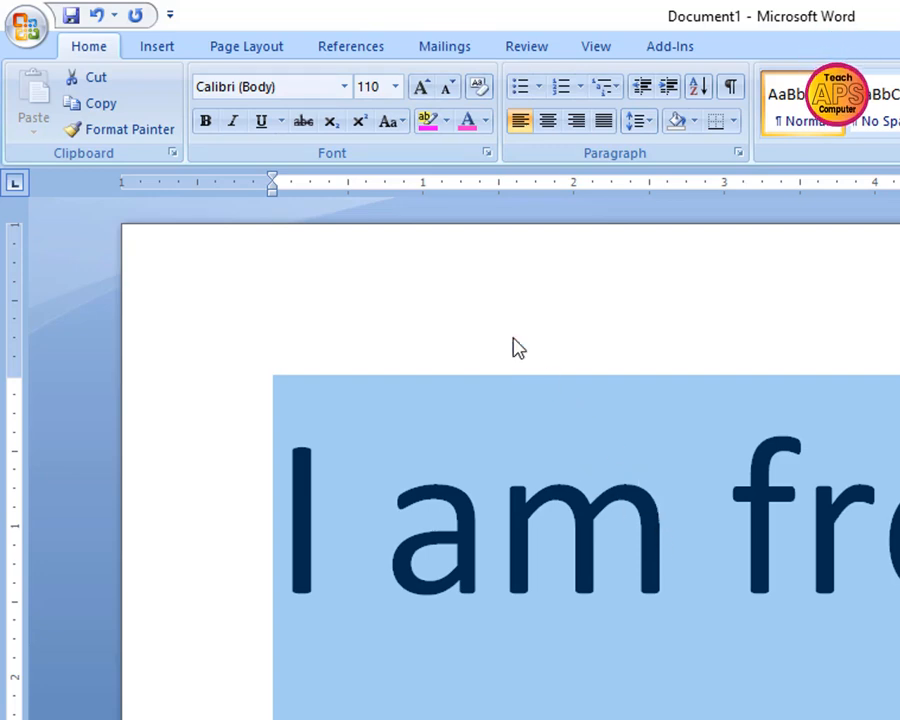
Reduce the selected first sentence to font size 22 with the Shrink Font command
click(451, 89)
click(451, 89)
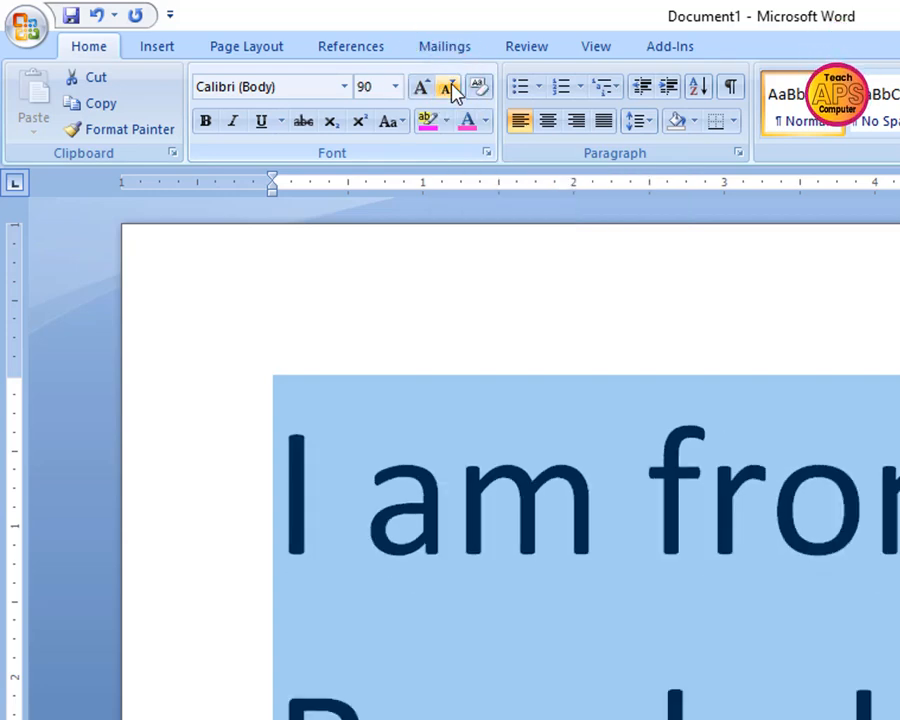
click(453, 90)
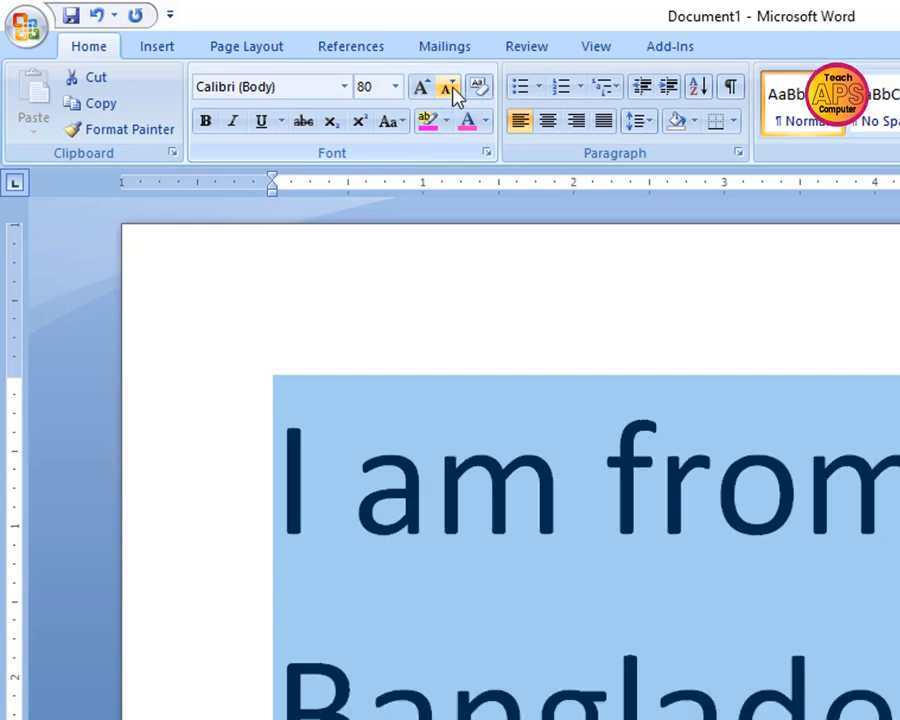
click(451, 89)
click(451, 89)
click(451, 89)
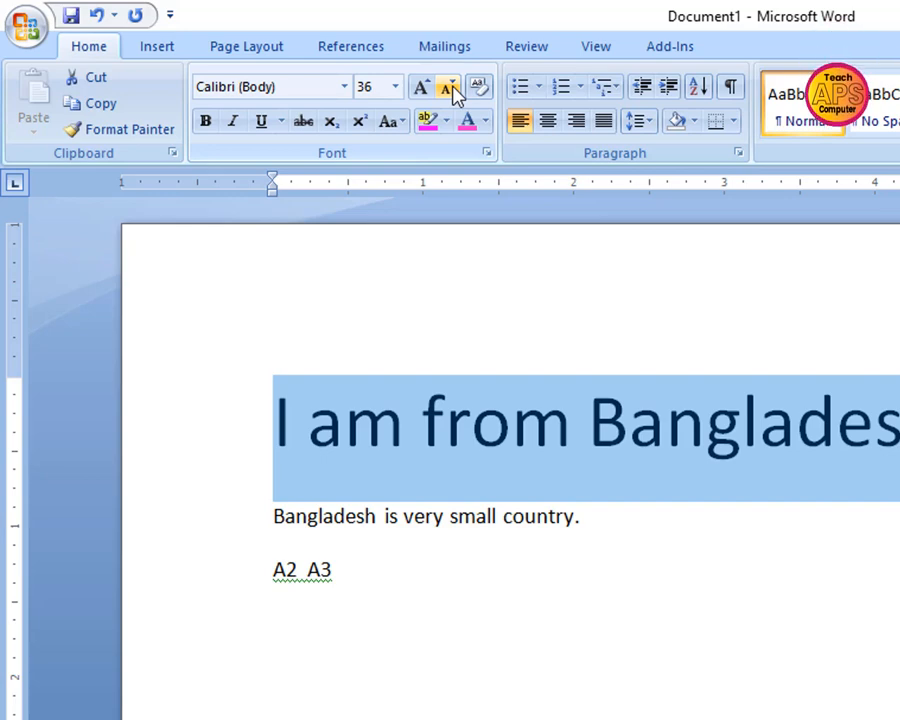
click(450, 90)
click(450, 90)
click(450, 90)
click(450, 90)
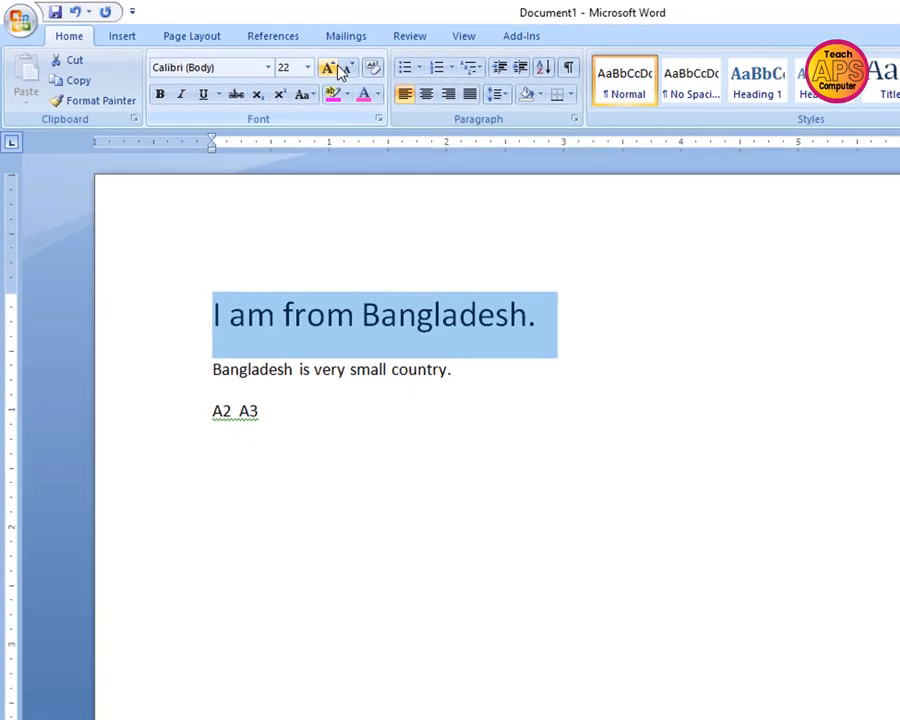
Enlarge the selected first sentence to font size 100 with the Grow Font command
click(421, 87)
click(421, 87)
click(421, 87)
click(421, 87)
click(421, 87)
click(421, 87)
click(421, 87)
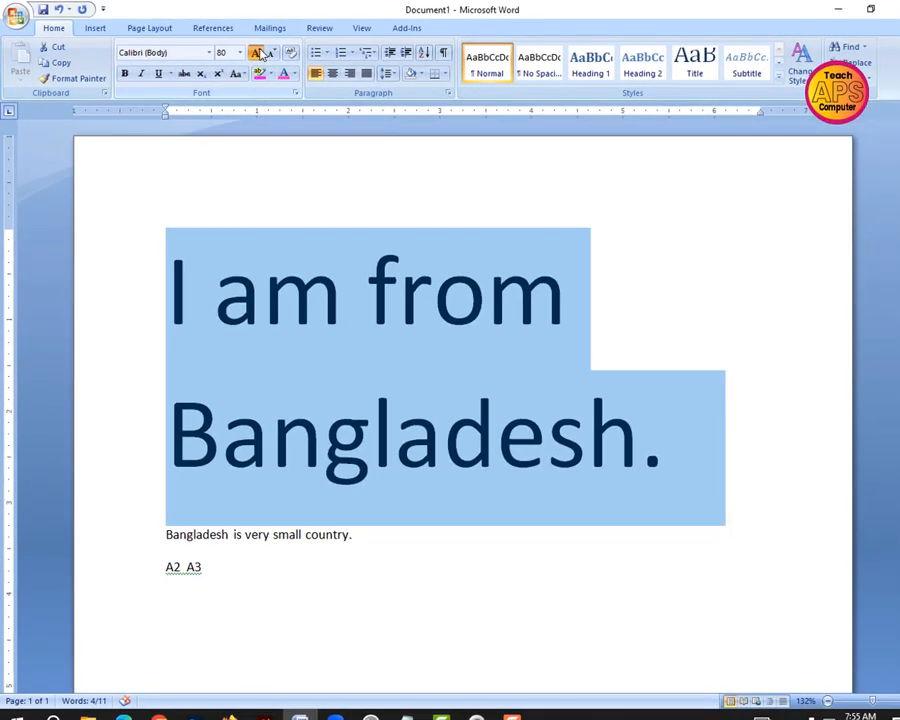
click(259, 55)
click(259, 54)
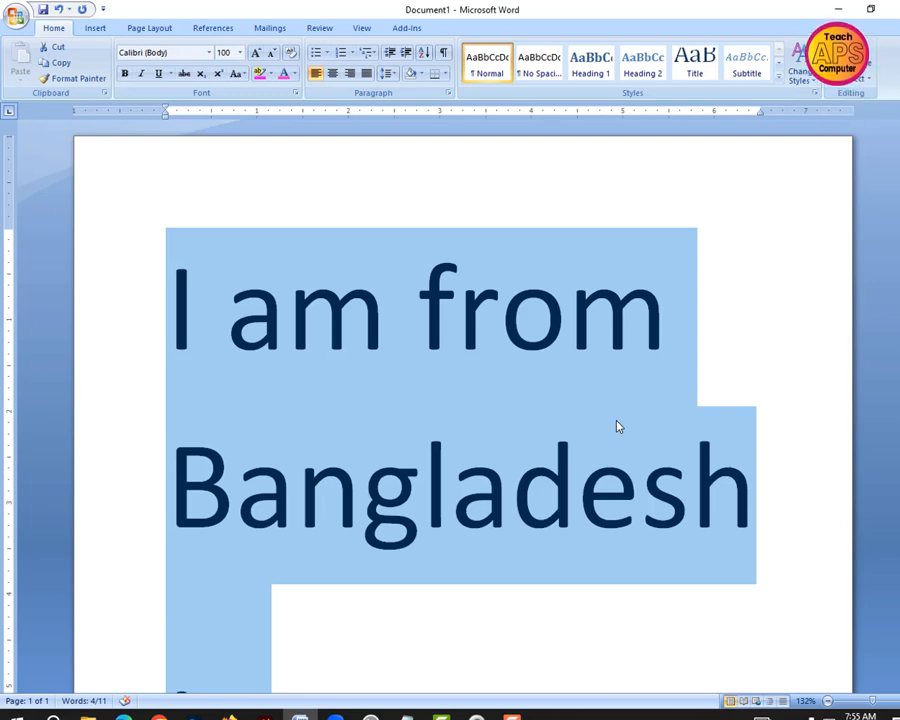
Increase the selected first sentence's font size one point at a time up to 110
key(ctrl)
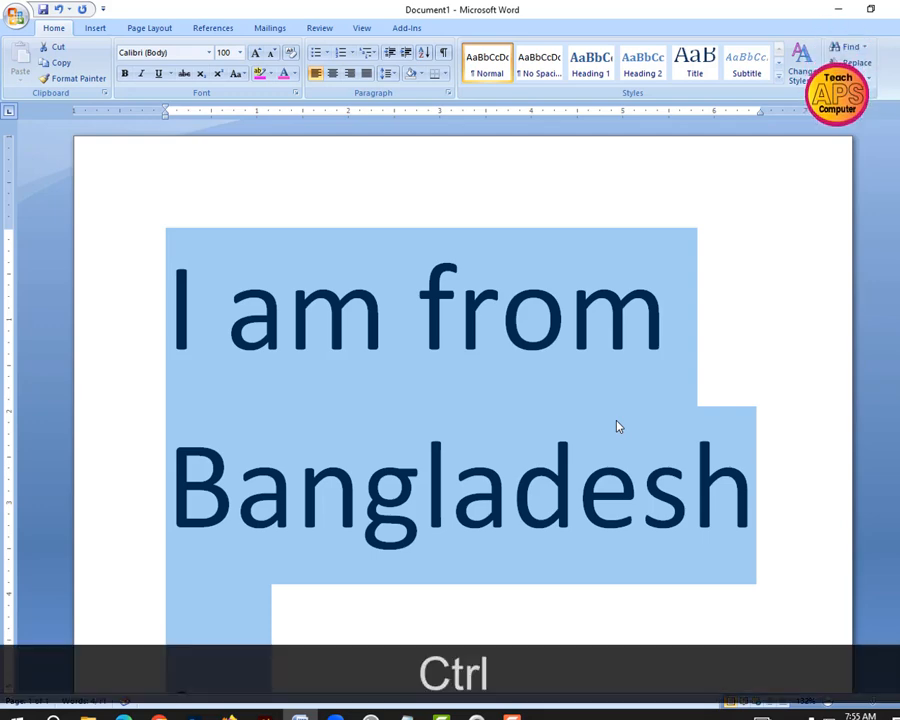
key(ctrl+bracketright)
key(ctrl+bracketright)
key(ctrl+bracketright)
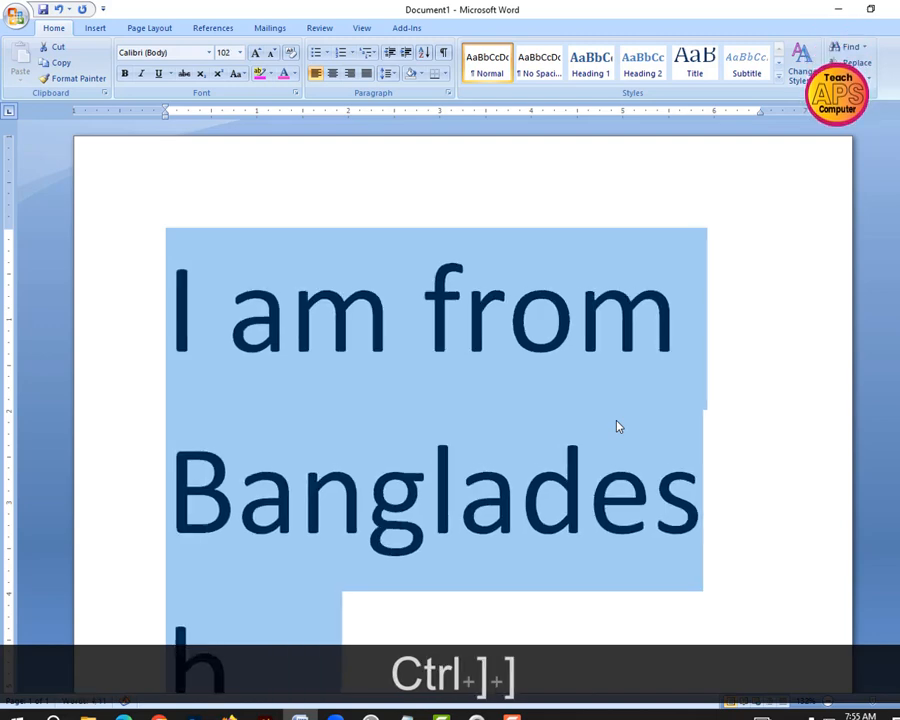
key(ctrl+bracketright)
key(ctrl+bracketright)
key(ctrl+bracketright)
key(ctrl+bracketright)
key(ctrl+bracketright)
key(ctrl+bracketright)
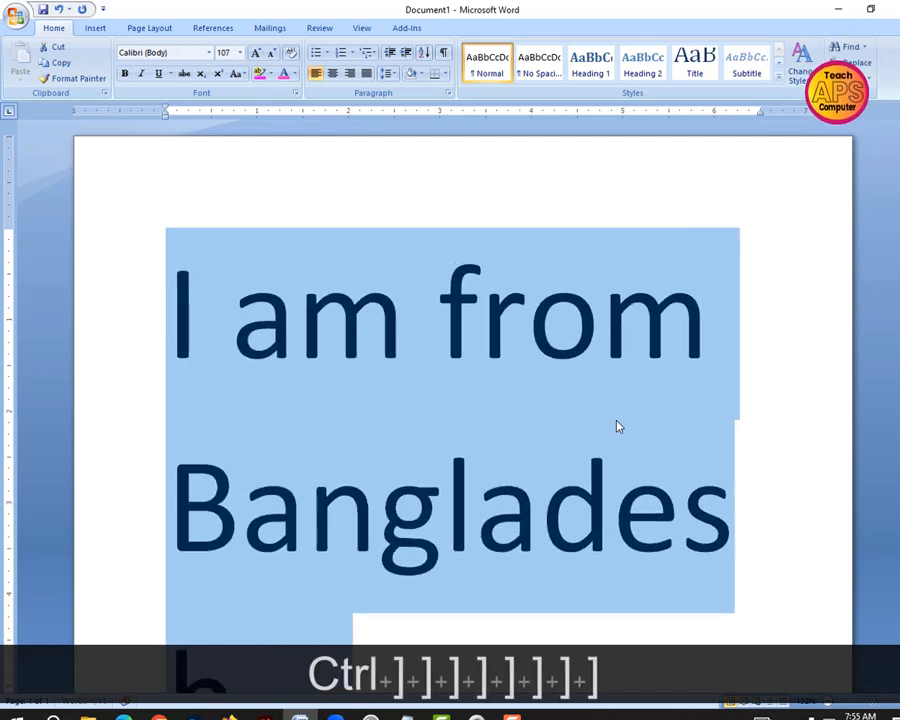
key(ctrl+bracketright)
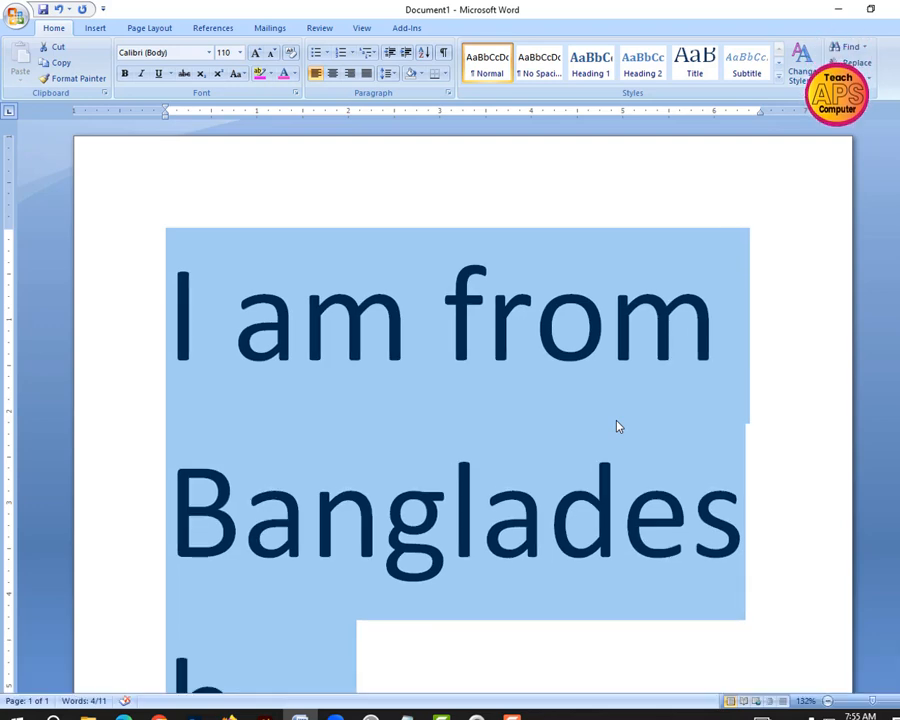
Increase the selected first sentence's font size one point at a time up to 115
key(ctrl+bracketright)
key(ctrl+bracketright)
key(ctrl+bracketright)
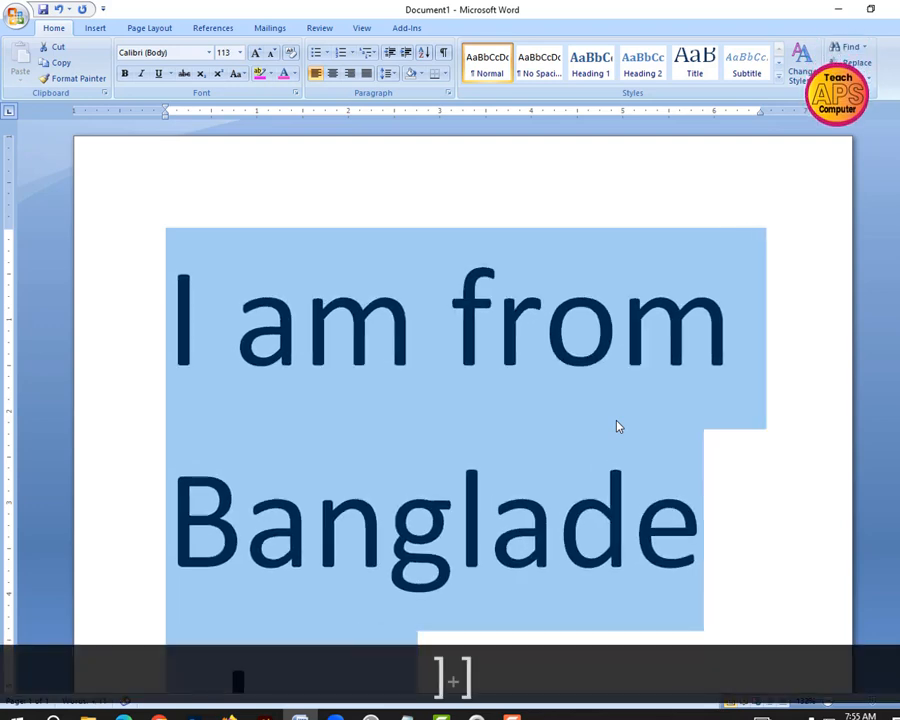
key(ctrl+bracketright)
key(ctrl+bracketright)
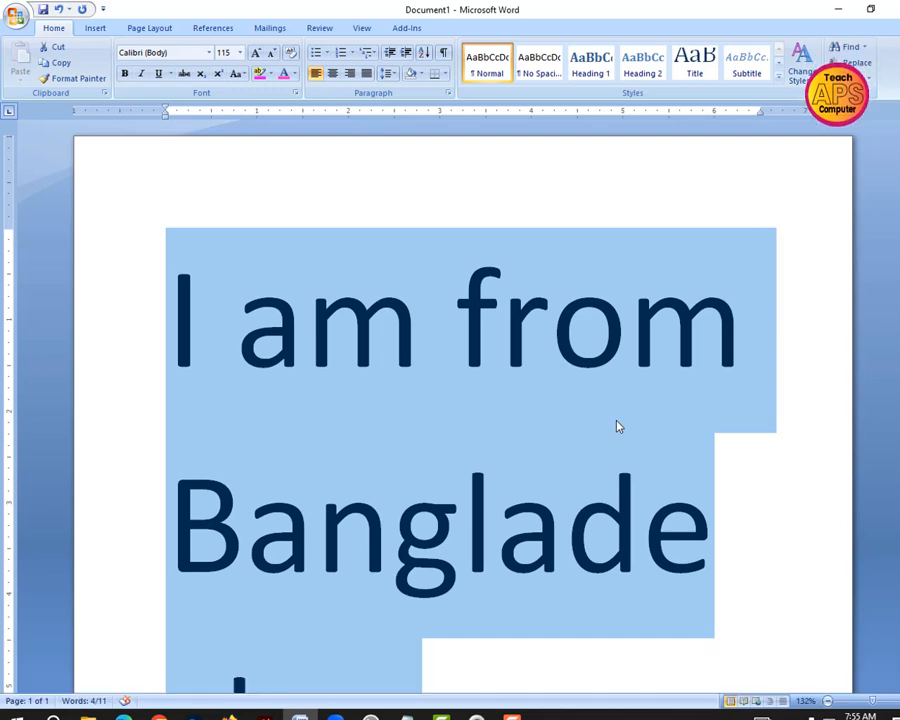
Decrease the selected first sentence's font size one point at a time down to 54
key(ctrl)
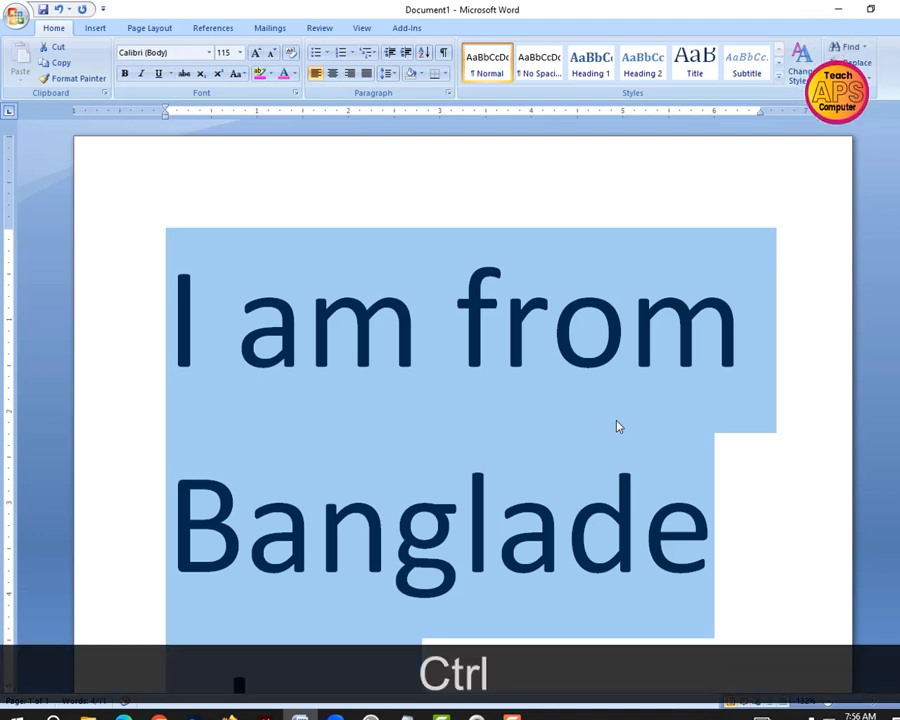
key(ctrl+bracketleft)
key(ctrl+bracketleft)
key(ctrl+bracketleft)
key(ctrl+bracketleft)
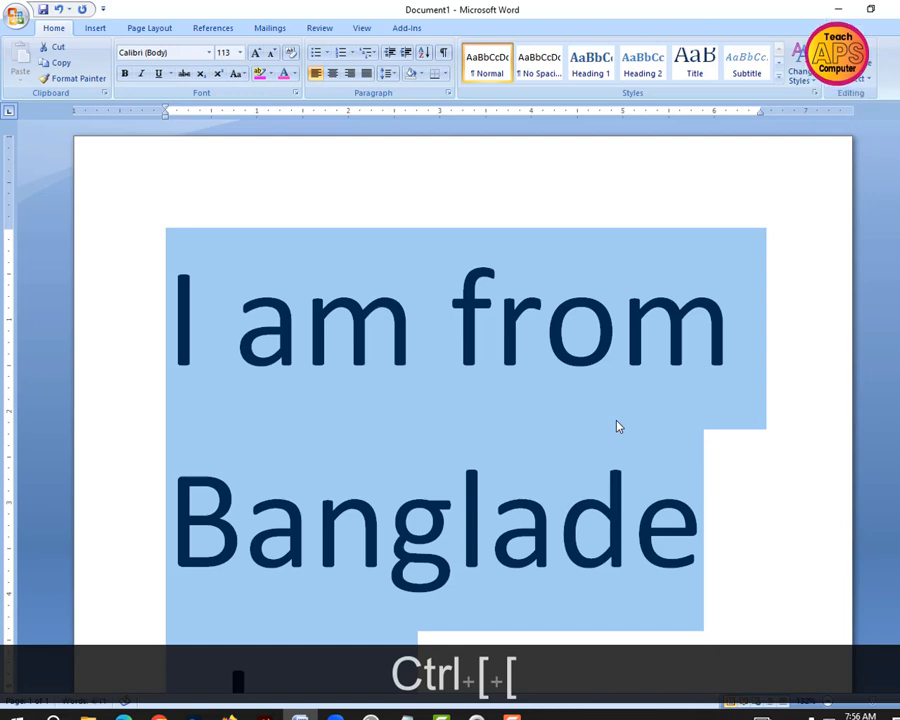
key(ctrl+bracketleft)
key(ctrl+bracketleft)
key(ctrl+bracketleft)
key(ctrl+bracketleft)
key(ctrl+bracketleft)
key(ctrl+bracketleft)
key(ctrl+bracketleft)
key(ctrl+bracketleft)
key(ctrl+bracketleft)
key(ctrl+bracketleft)
key(ctrl+bracketleft)
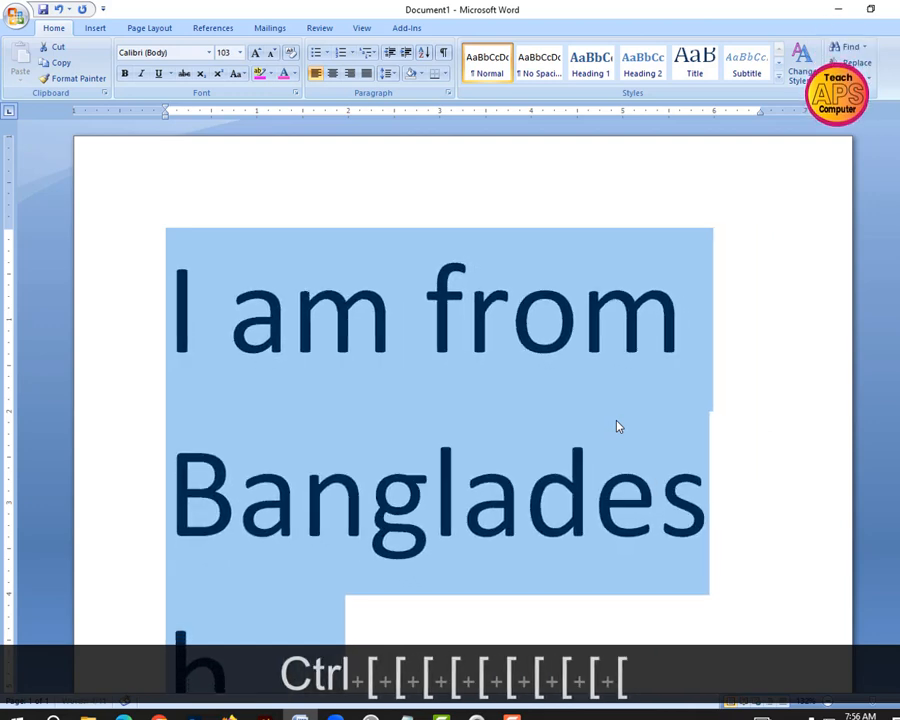
key(ctrl+bracketleft)
key(ctrl+bracketleft)
key(ctrl+bracketleft)
key(ctrl+bracketleft)
key(ctrl+bracketleft)
key(ctrl+bracketleft)
key(ctrl+bracketleft)
key(ctrl+bracketleft)
key(ctrl+bracketleft)
key(ctrl+bracketleft)
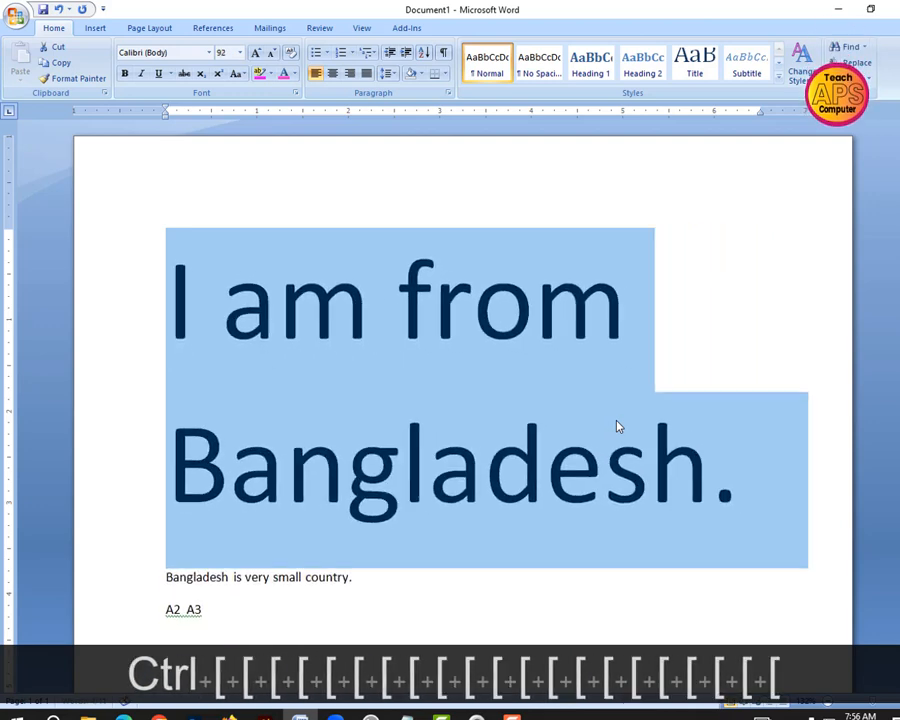
key(ctrl+bracketleft)
key(ctrl+bracketleft)
key(ctrl+bracketleft)
key(ctrl+bracketleft)
key(ctrl+bracketleft)
key(ctrl+bracketleft)
key(ctrl+bracketleft)
key(ctrl+bracketleft)
key(ctrl+bracketleft)
key(ctrl+bracketleft)
key(ctrl+bracketleft)
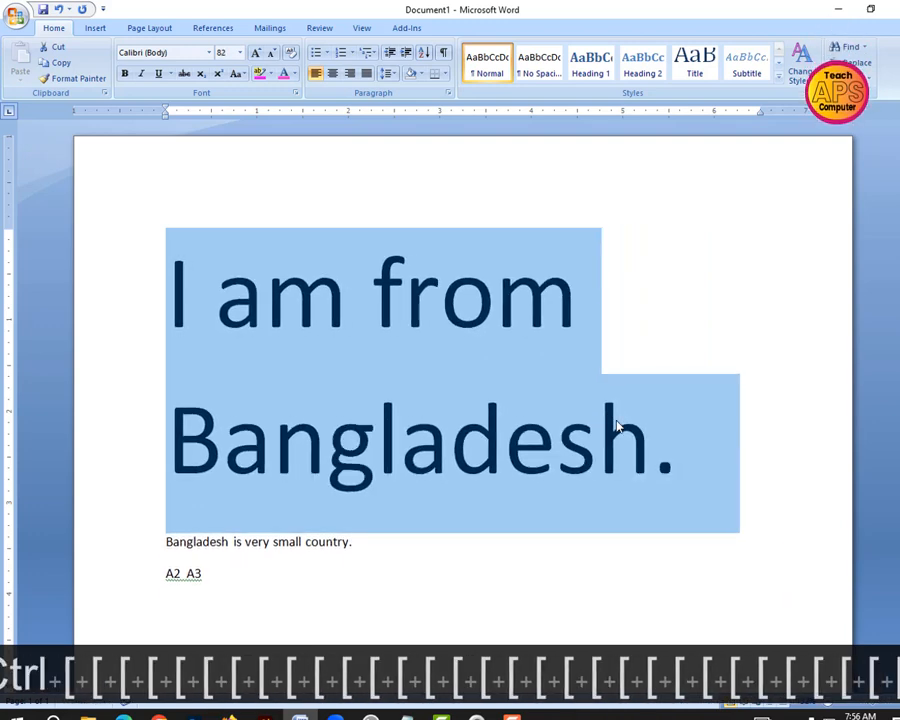
key(ctrl+bracketleft)
key(ctrl+bracketleft)
key(ctrl+bracketleft)
key(ctrl+bracketleft)
key(ctrl+bracketleft)
key(ctrl+bracketleft)
key(ctrl+bracketleft)
key(ctrl+bracketleft)
key(ctrl+bracketleft)
key(ctrl+bracketleft)
key(ctrl+bracketleft)
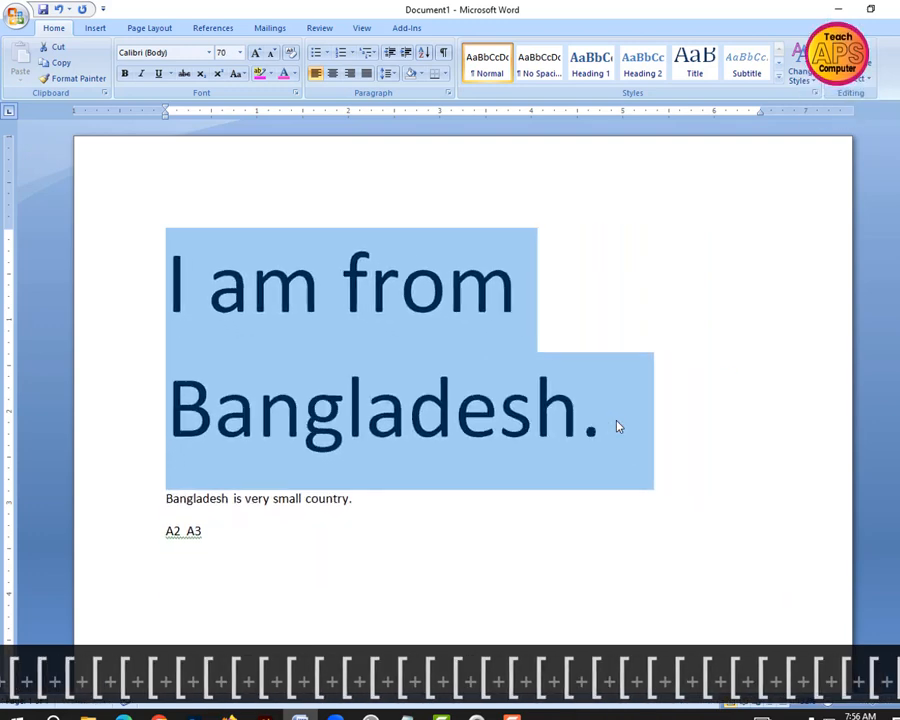
key(ctrl+bracketleft)
key(ctrl+bracketleft)
key(ctrl+bracketleft)
key(ctrl+bracketleft)
key(ctrl+bracketleft)
key(ctrl+bracketleft)
key(ctrl+bracketleft)
key(ctrl+bracketleft)
key(ctrl+bracketleft)
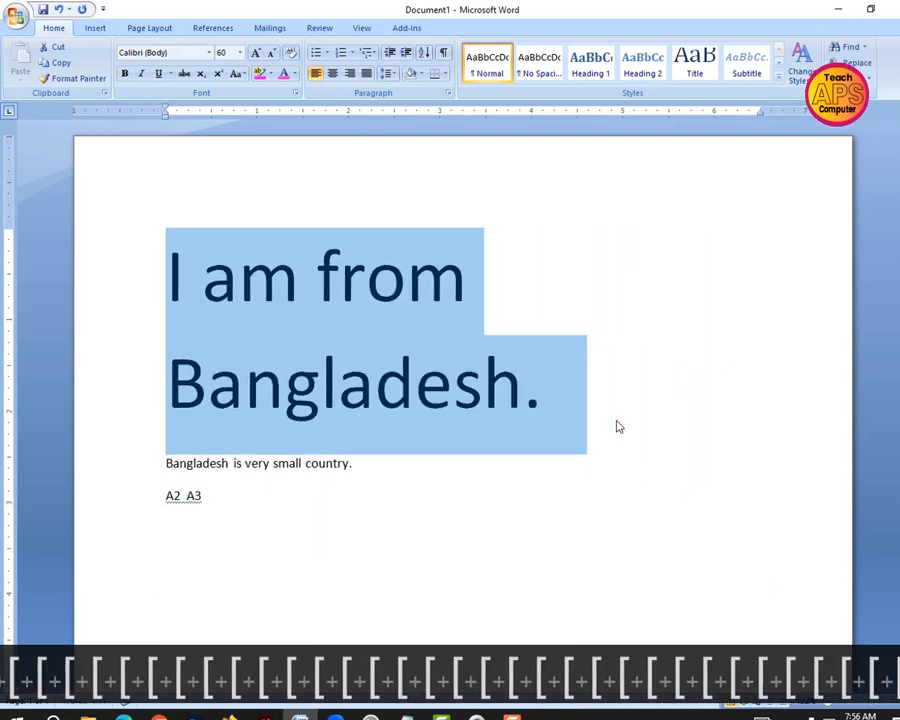
key(ctrl+bracketleft)
key(ctrl+bracketleft)
key(ctrl+bracketleft)
key(ctrl+bracketleft)
key(ctrl+bracketleft)
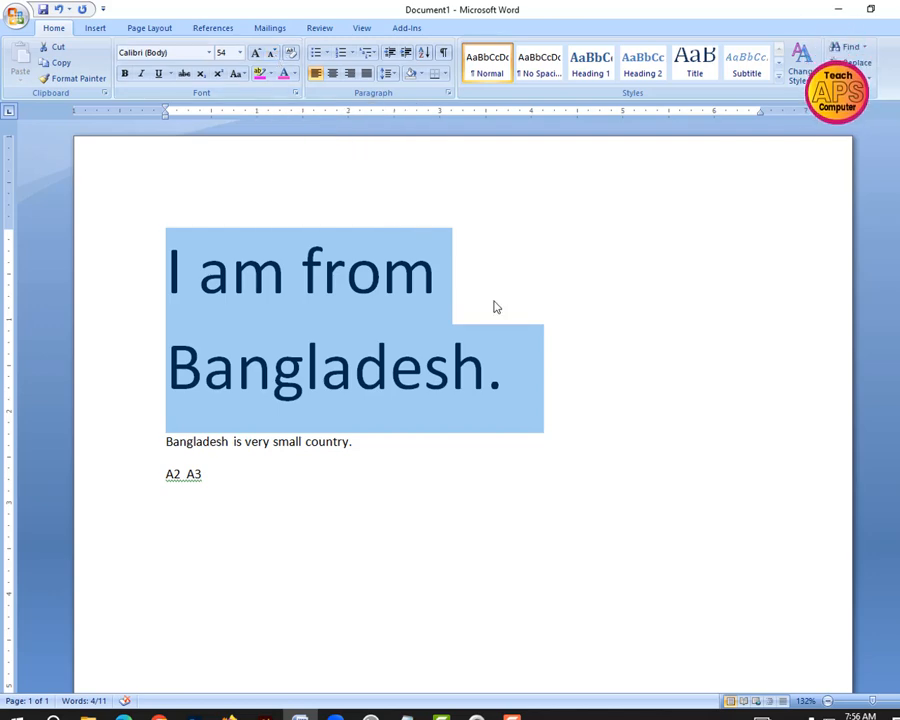
click(430, 287)
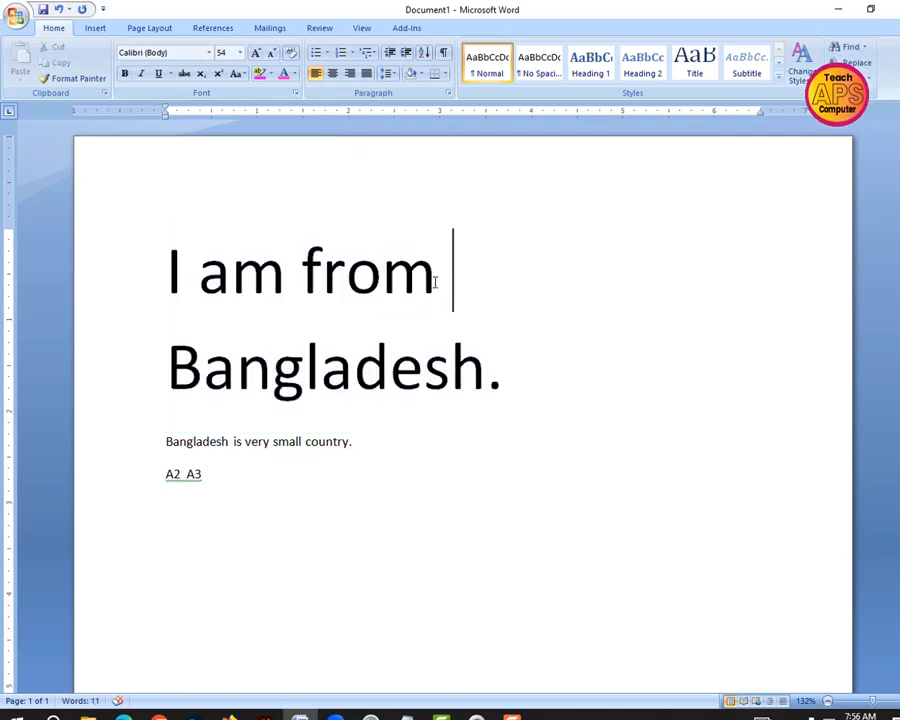
drag(436, 282, 168, 280)
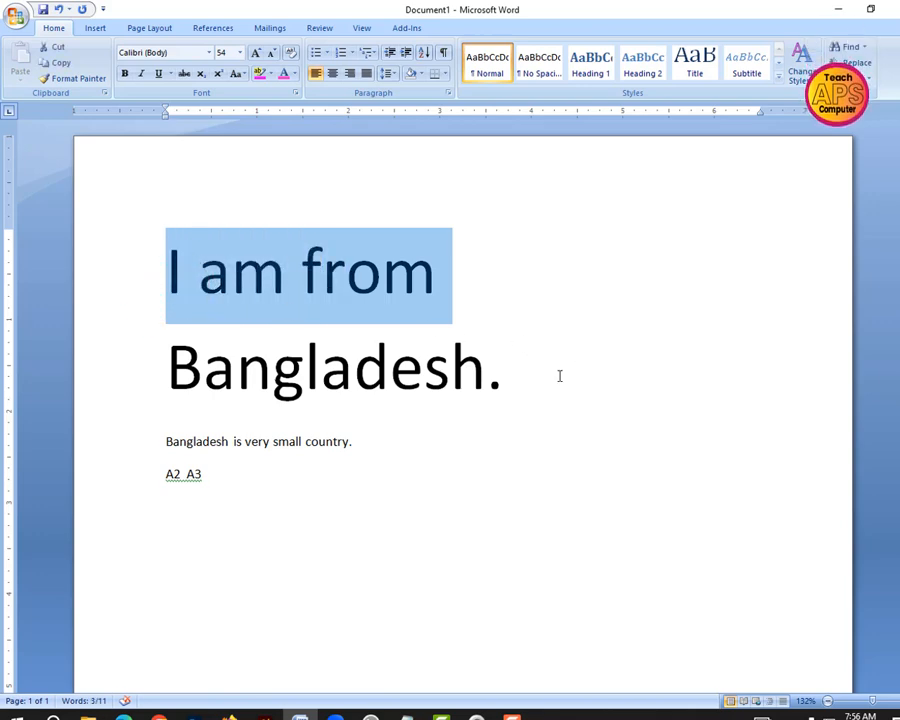
click(505, 243)
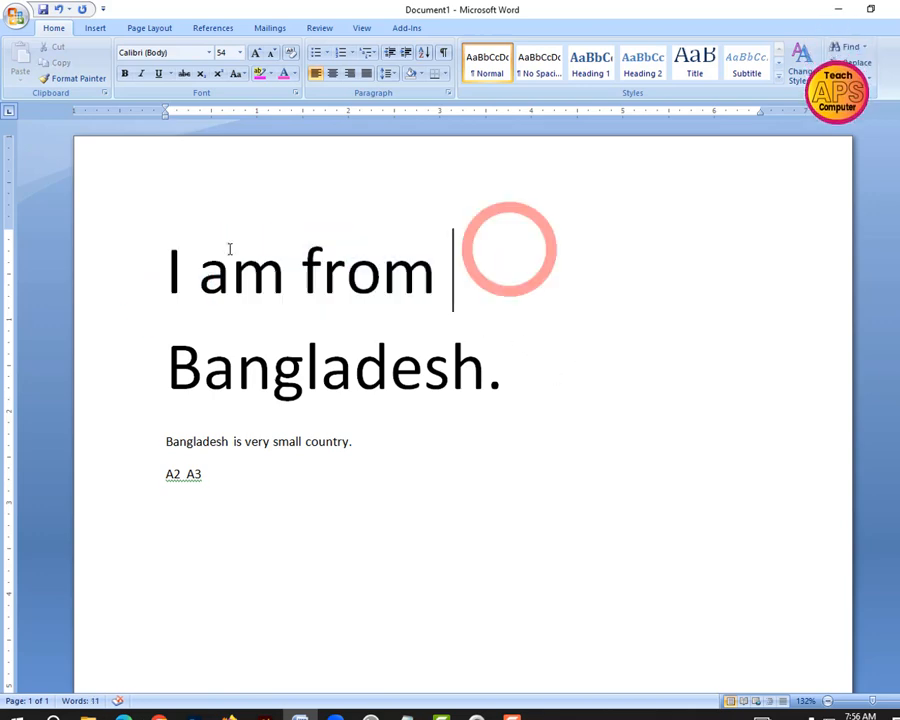
Select the whole first sentence and reduce it to font size 36 with the Shrink Font command
drag(165, 252, 232, 280)
drag(285, 309, 490, 386)
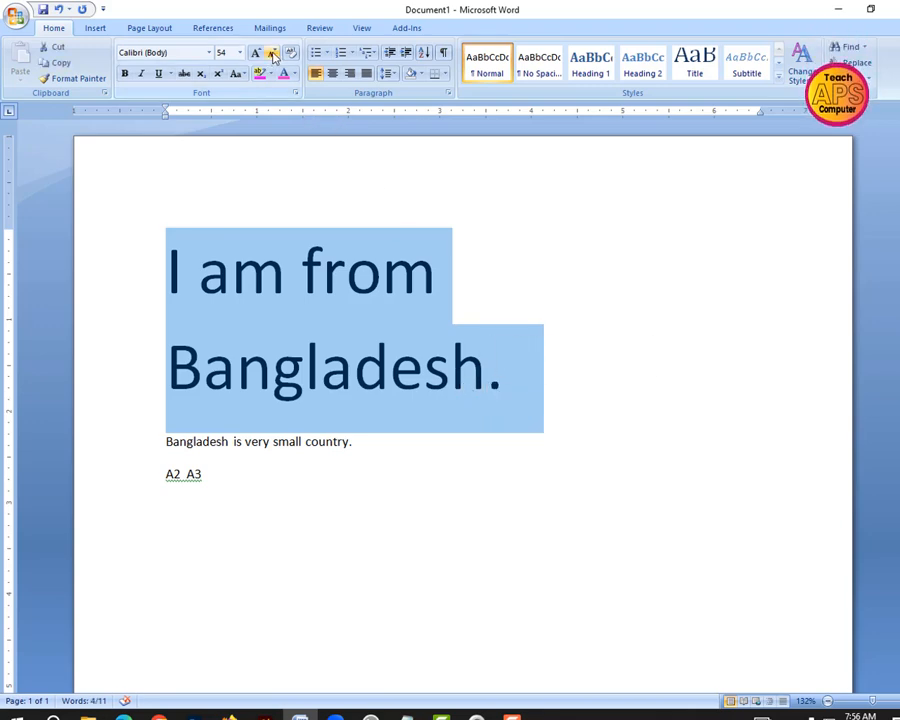
click(273, 55)
click(273, 55)
click(273, 55)
click(273, 55)
click(652, 272)
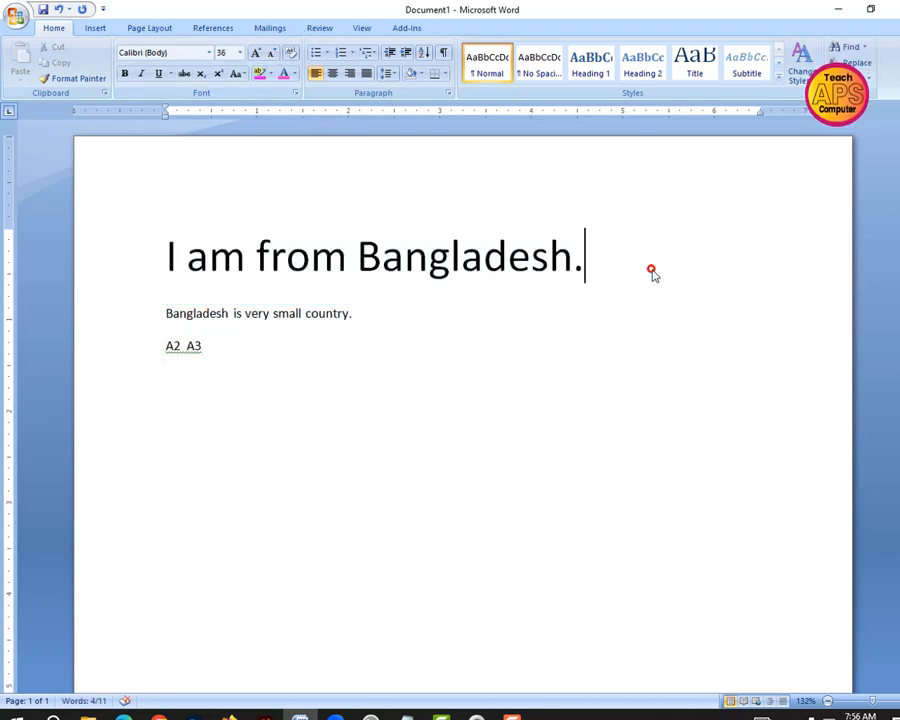
Change the font of the first sentence, "I am from Bangladesh.", to Baby Holiday
drag(604, 263, 155, 259)
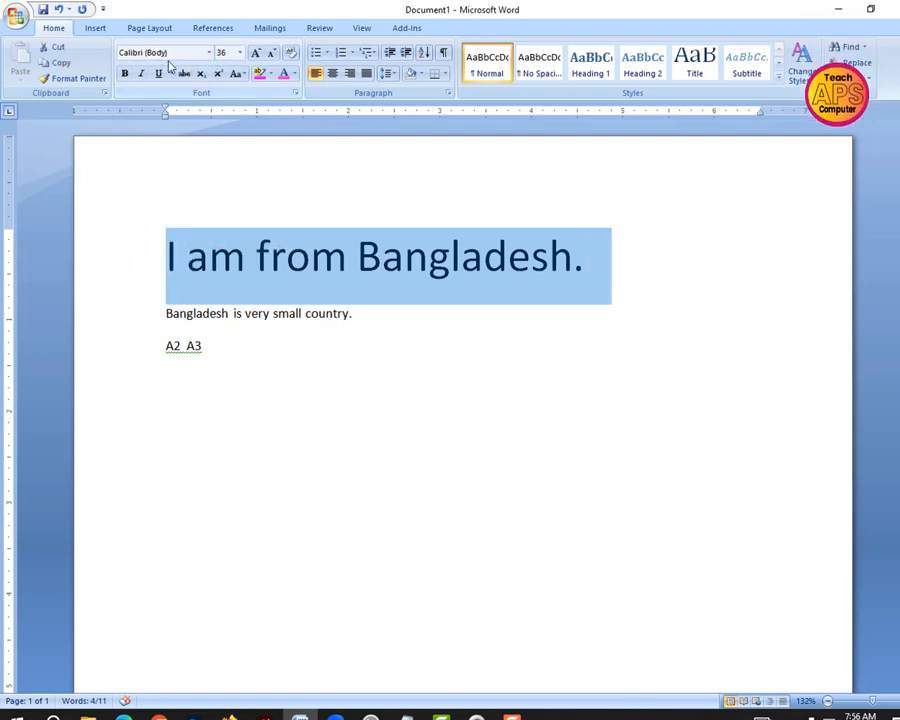
click(208, 52)
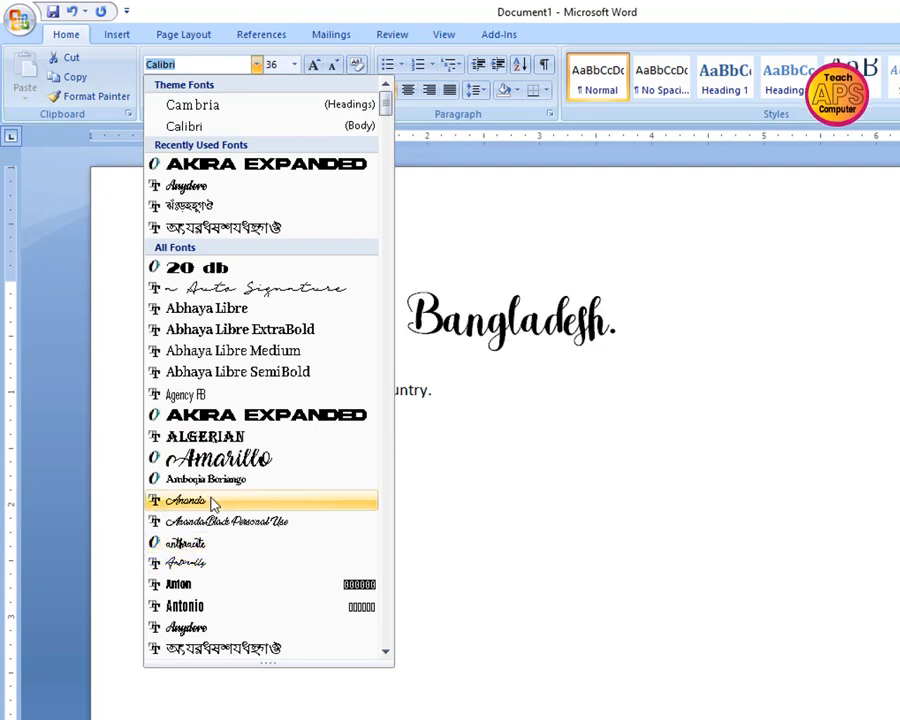
scroll(227, 566, down, 7)
scroll(237, 591, down, 3)
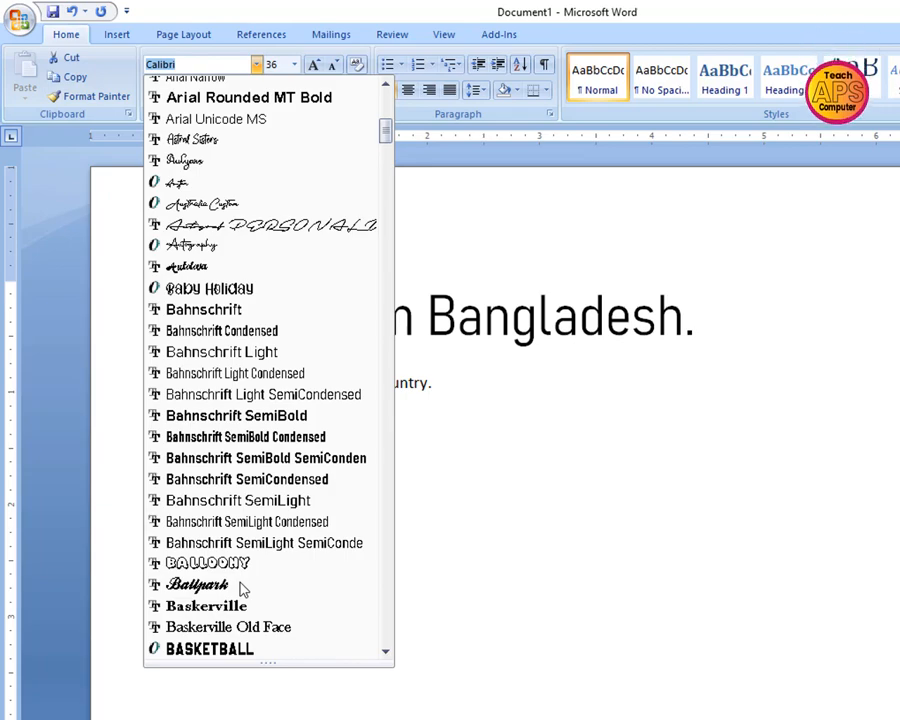
scroll(250, 560, down, 3)
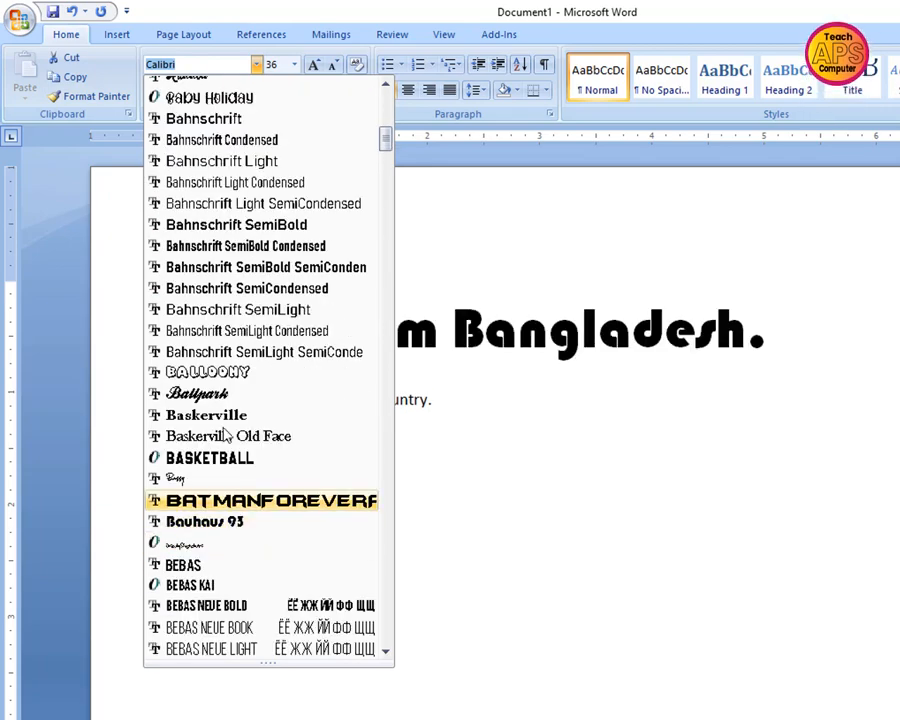
scroll(245, 465, down, 3)
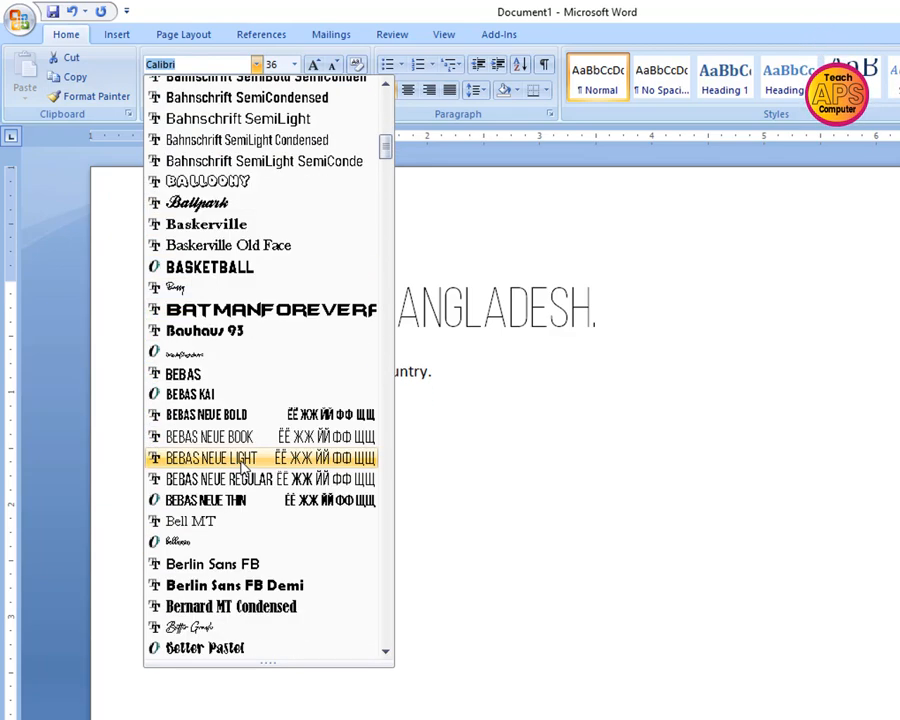
scroll(248, 566, down, 2)
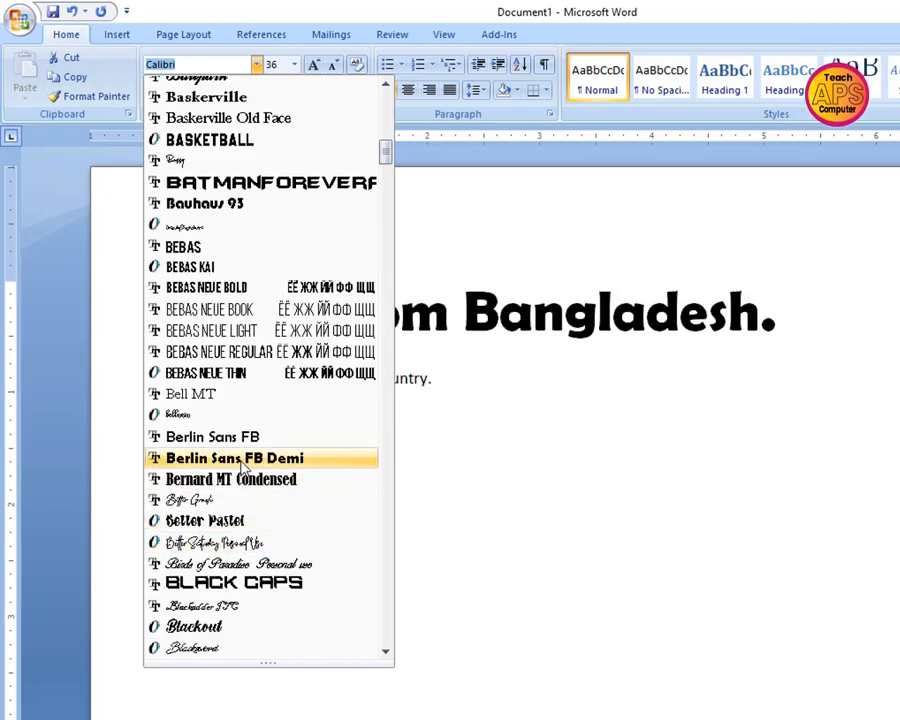
scroll(265, 205, up, 6)
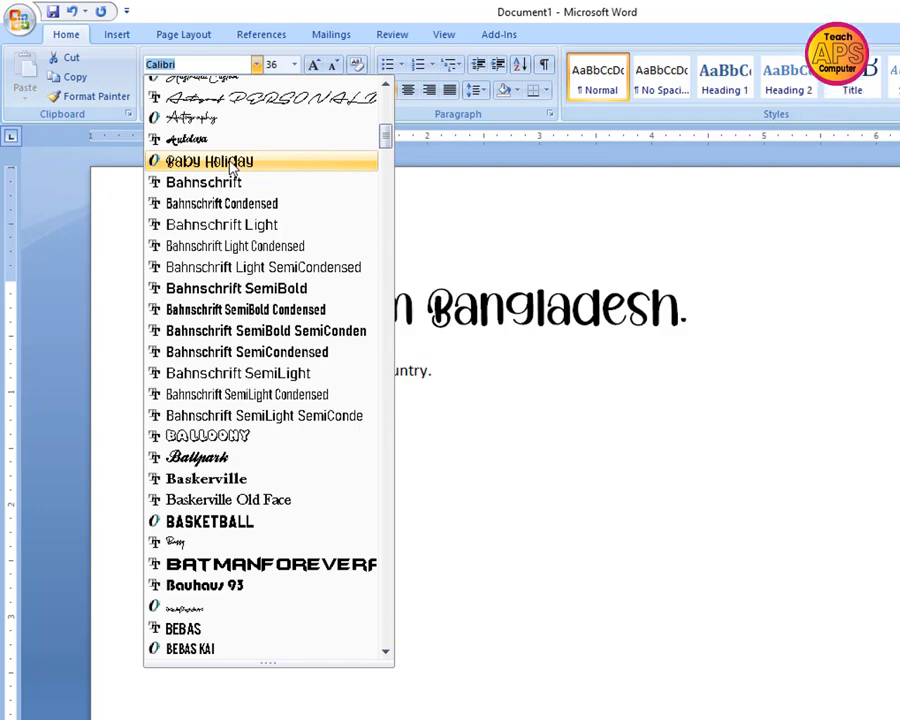
click(230, 164)
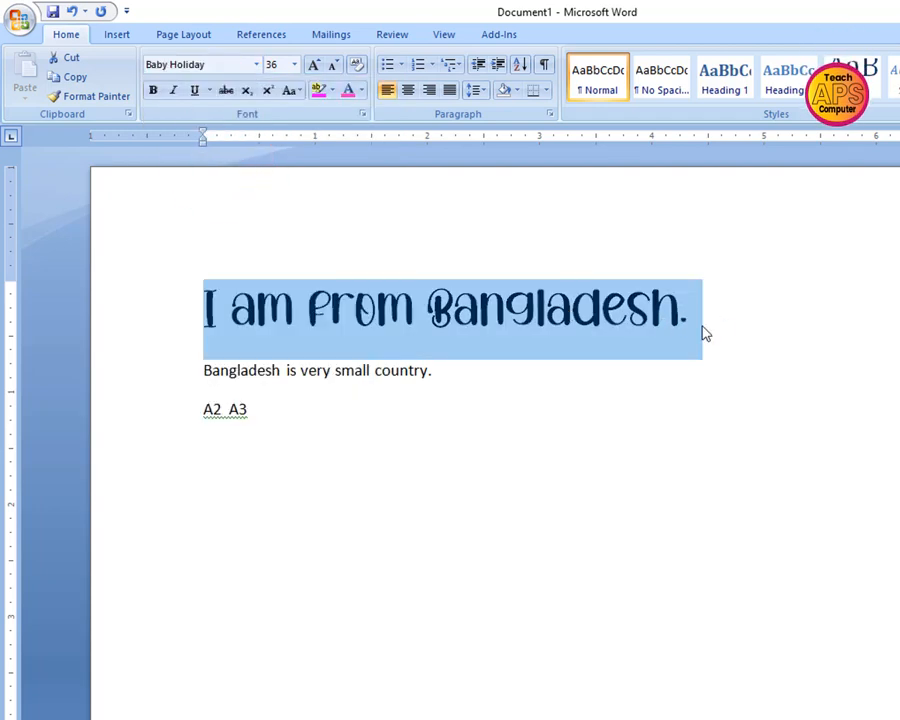
click(705, 333)
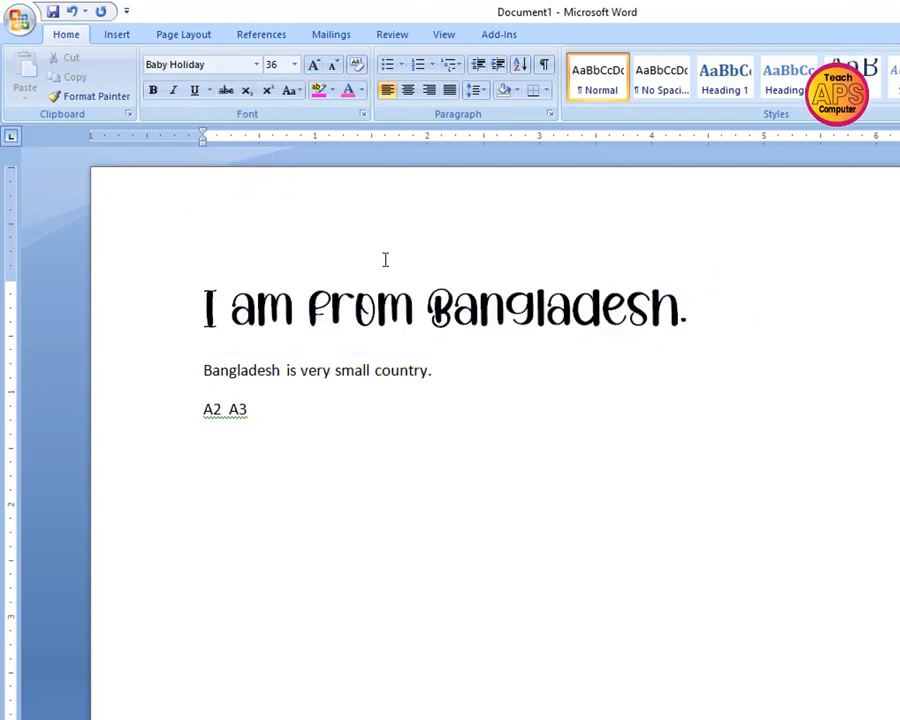
Make the first sentence bold and italic
drag(705, 303, 207, 300)
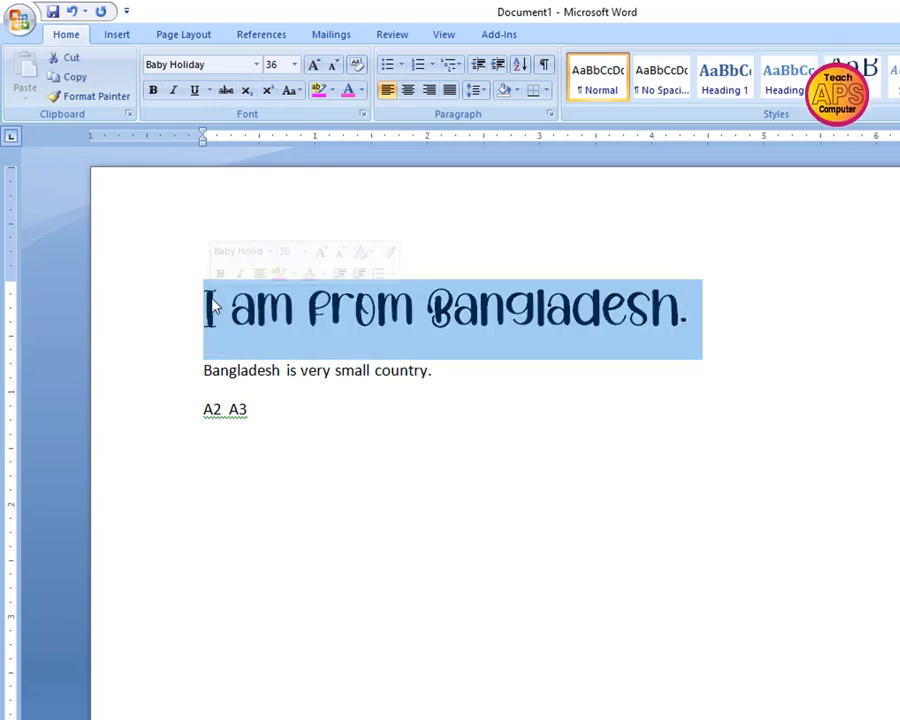
drag(706, 318, 210, 308)
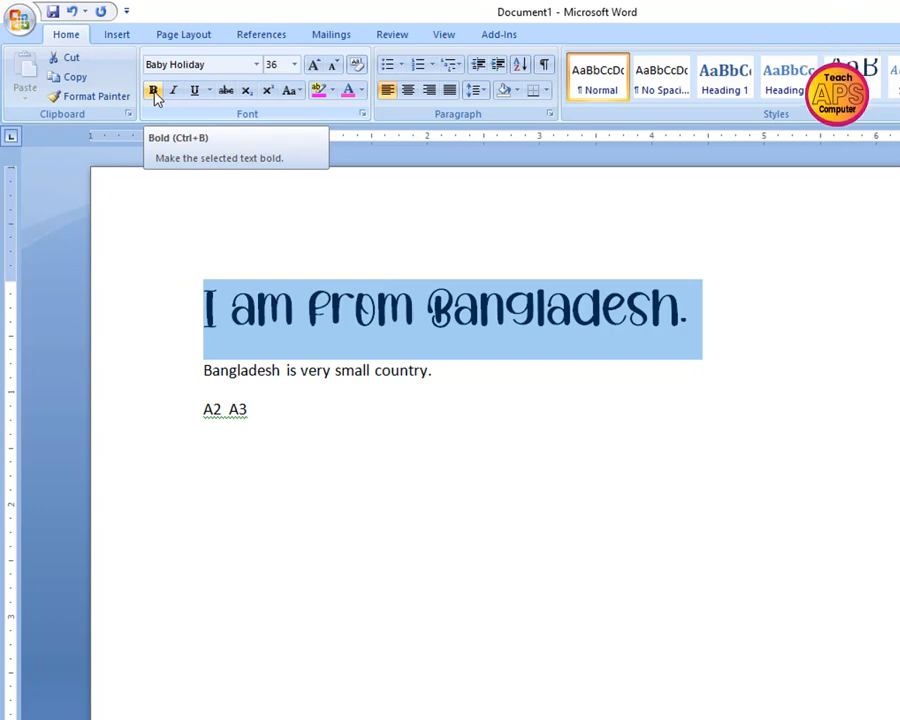
click(154, 92)
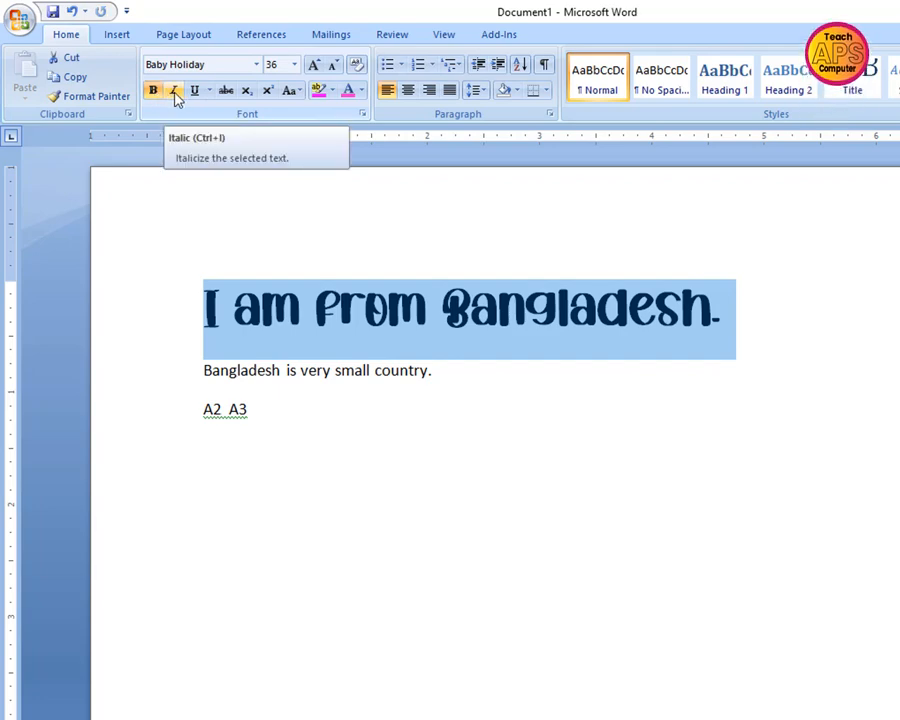
click(175, 92)
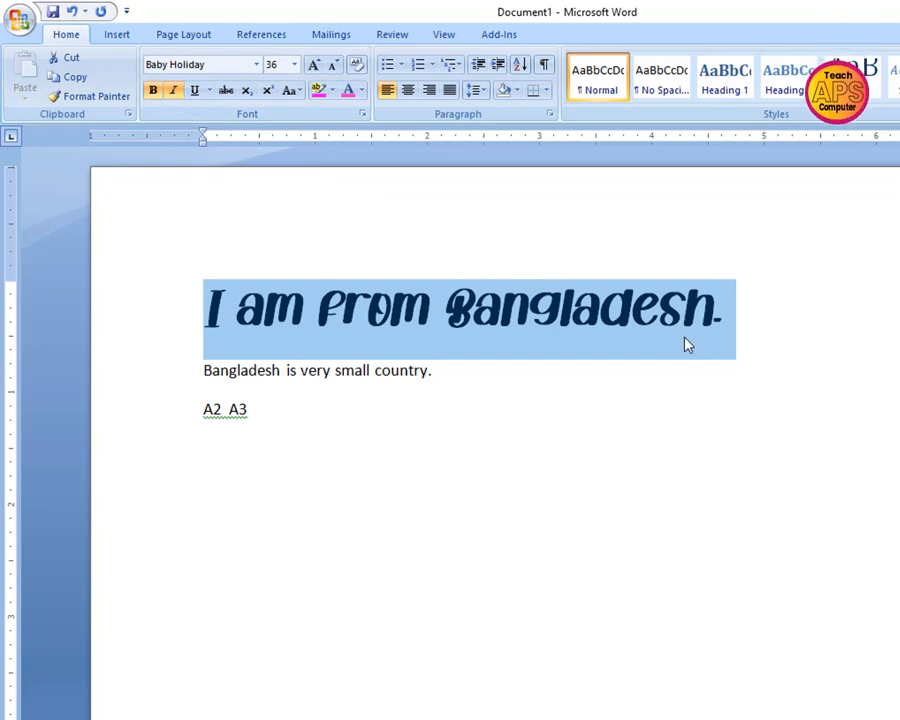
click(789, 323)
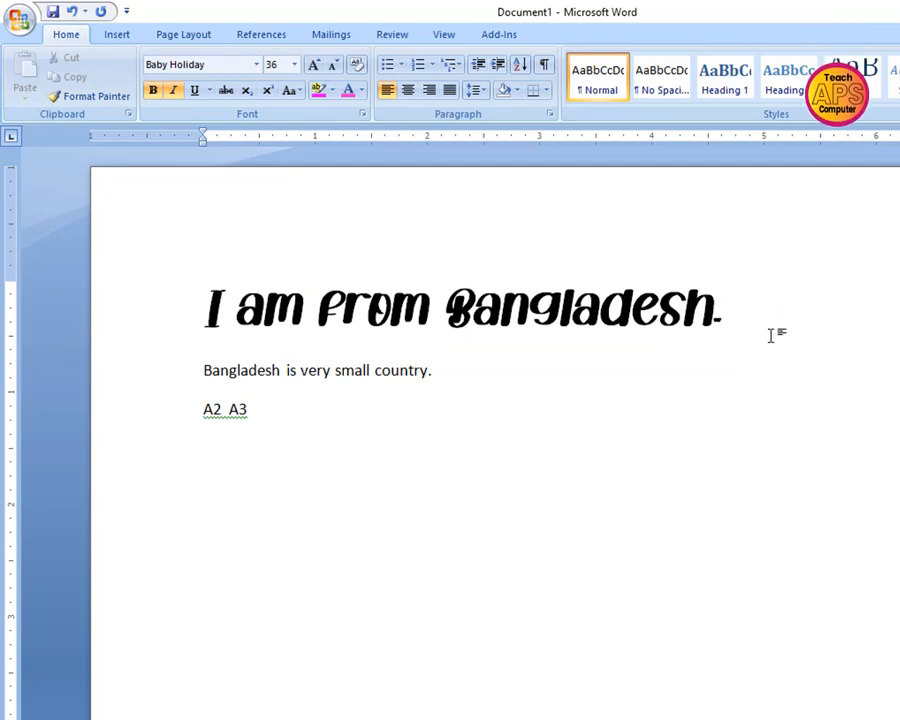
Underline the first sentence and remove the underline again
drag(770, 335, 198, 300)
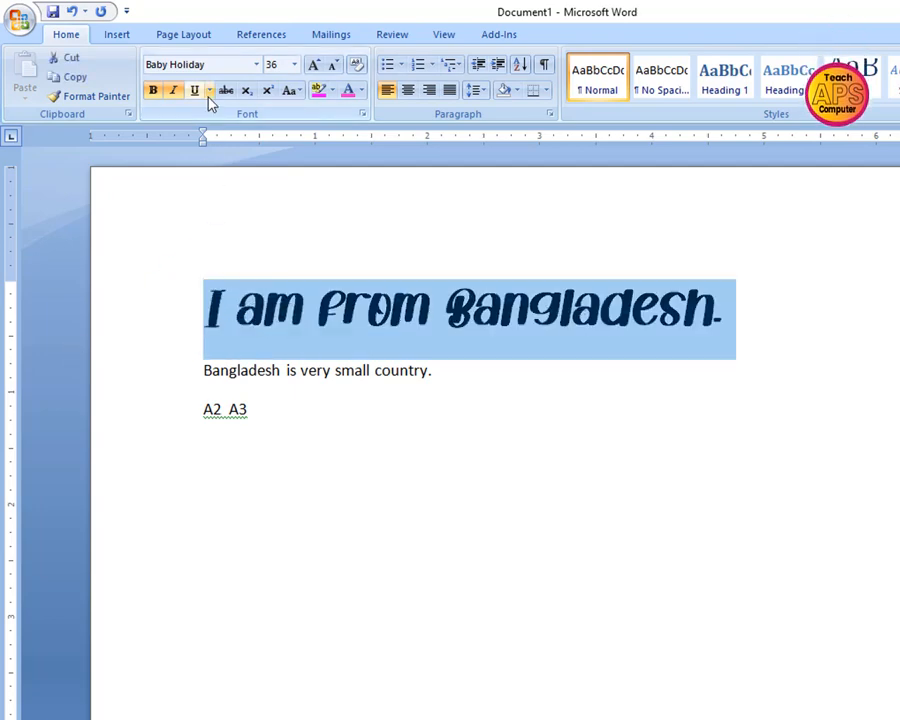
click(196, 91)
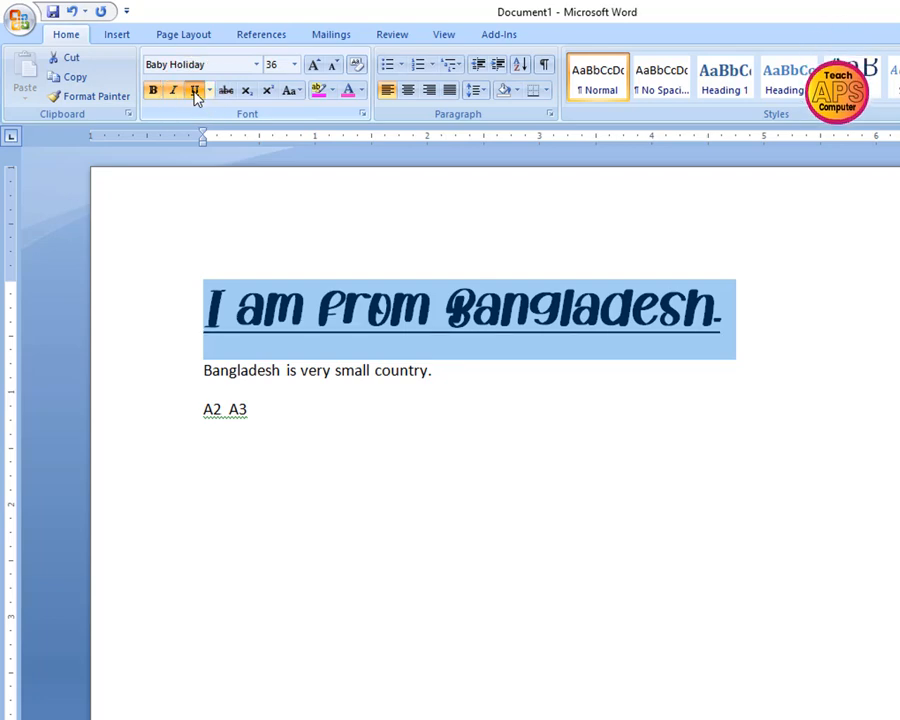
drag(763, 315, 214, 308)
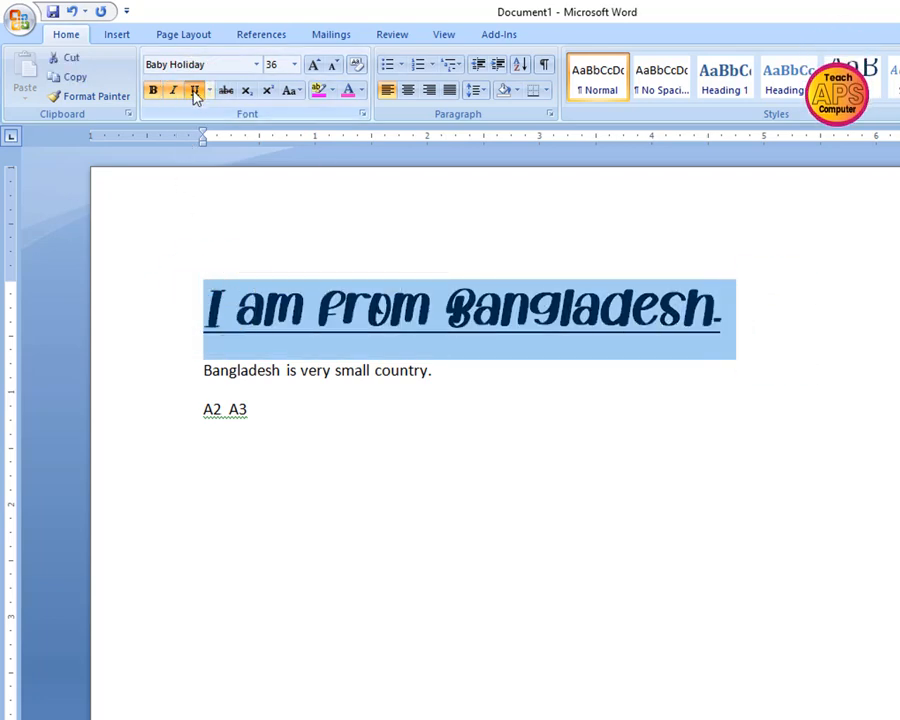
click(195, 91)
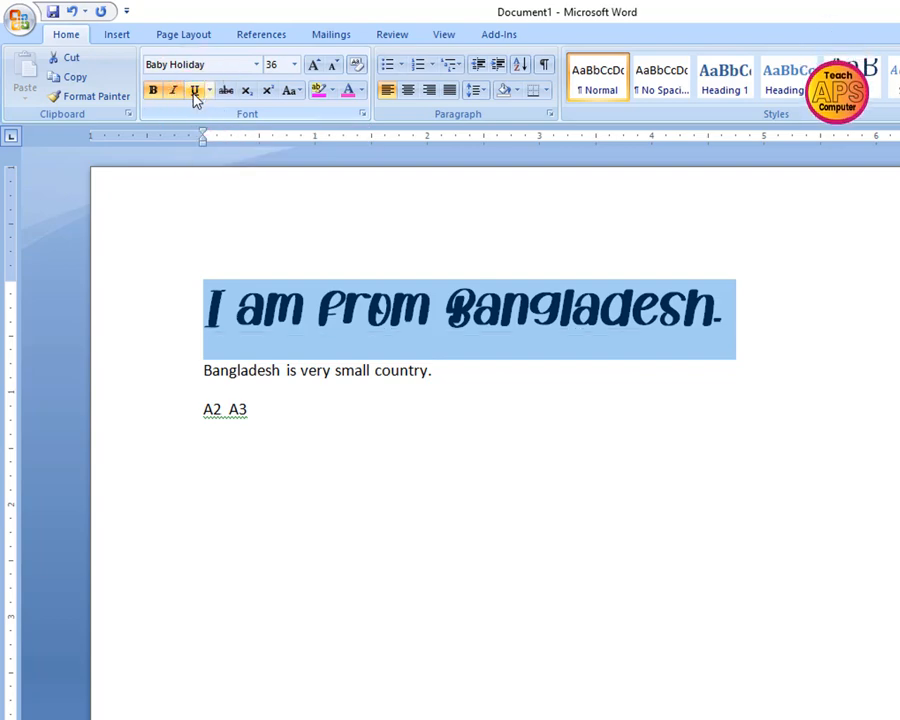
Reselect the whole first sentence, apply an underline to it and take the underline off
click(749, 308)
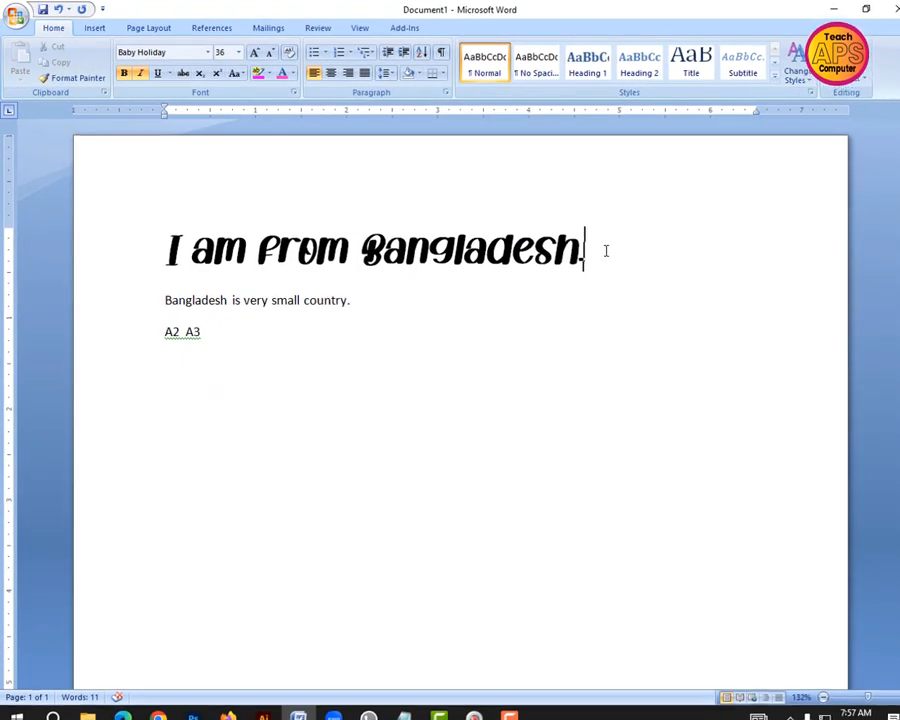
drag(748, 310, 119, 300)
drag(95, 242, 107, 238)
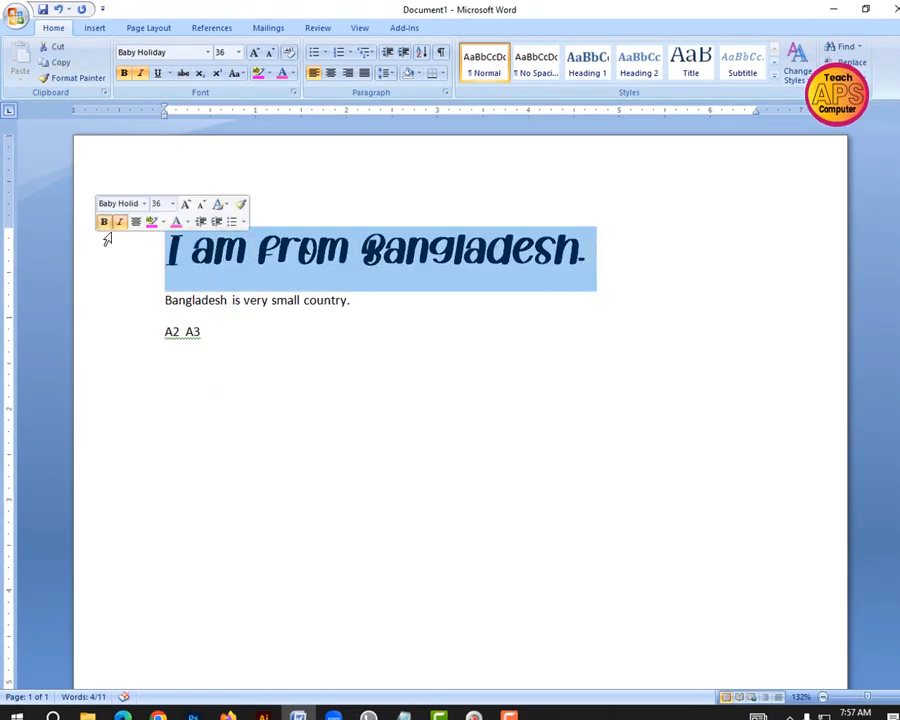
key(ctrl+u)
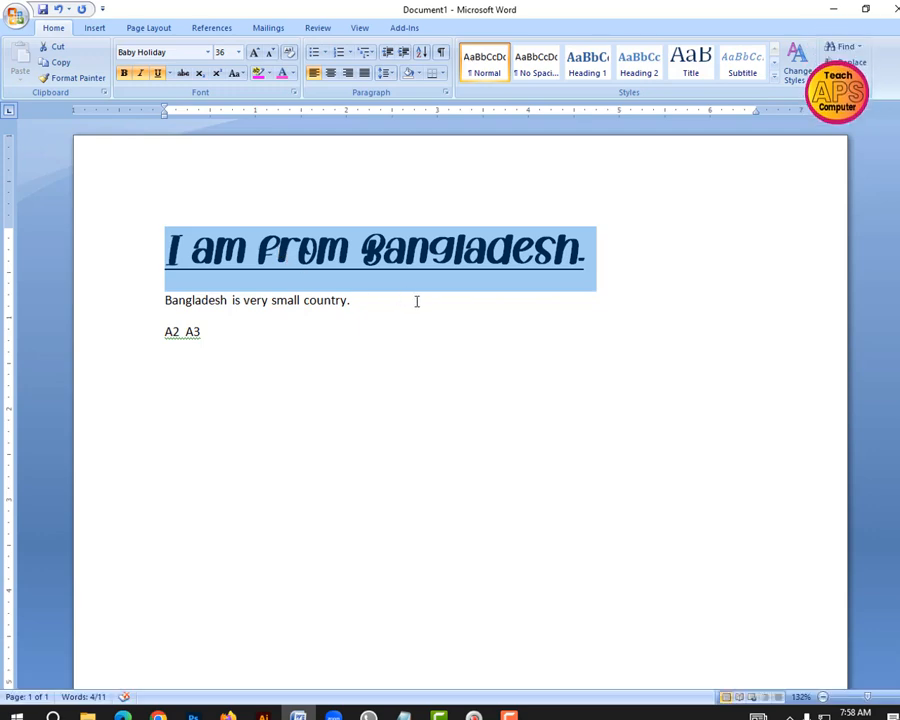
key(ctrl+u)
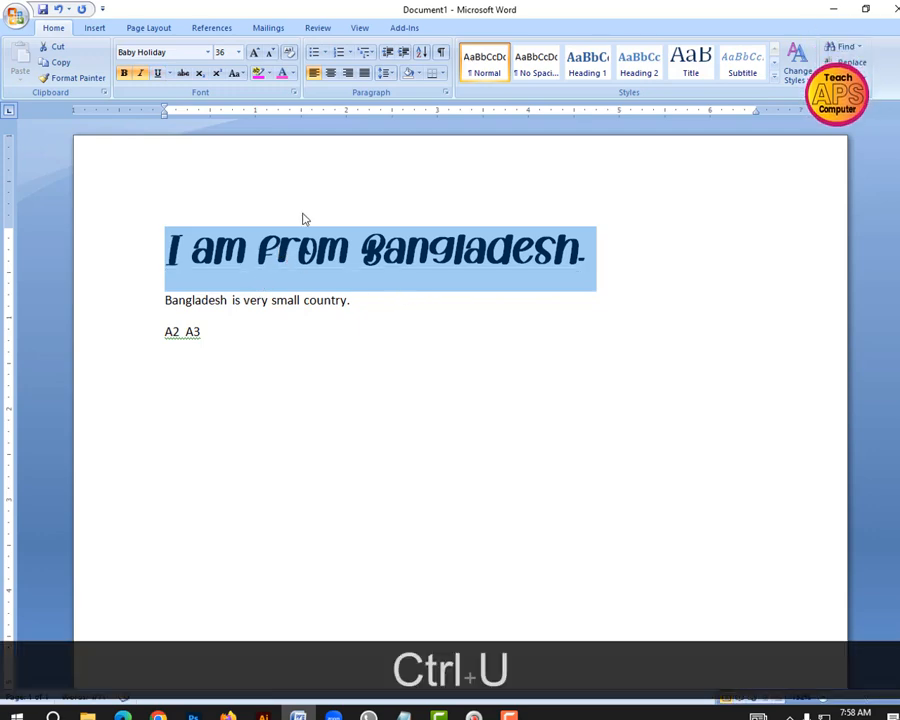
Remove the bold and italic formatting from the first sentence, "I am from Bangladesh."
drag(609, 251, 171, 243)
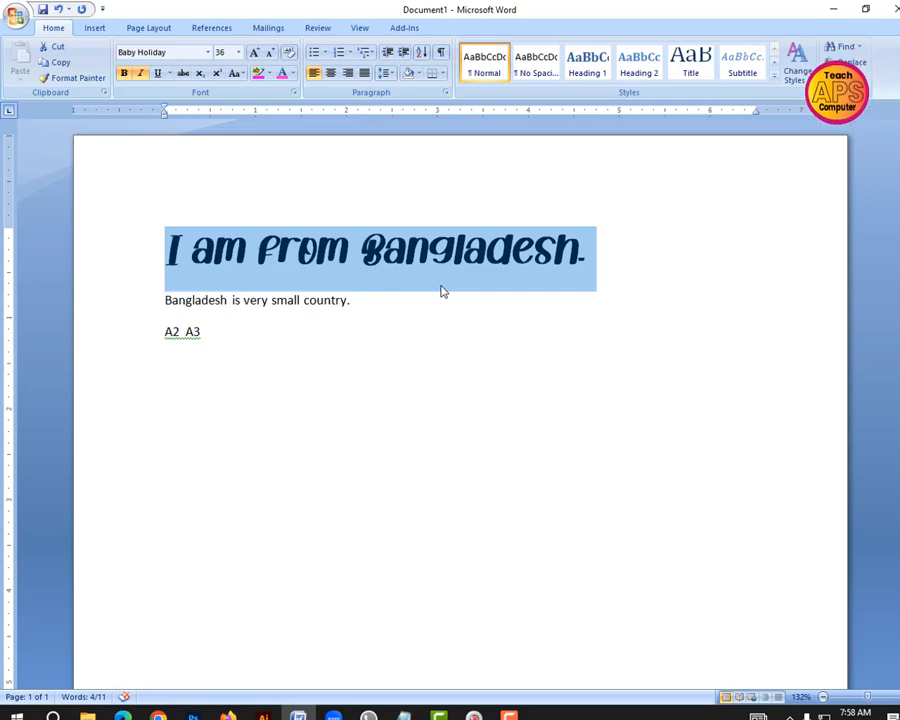
click(593, 261)
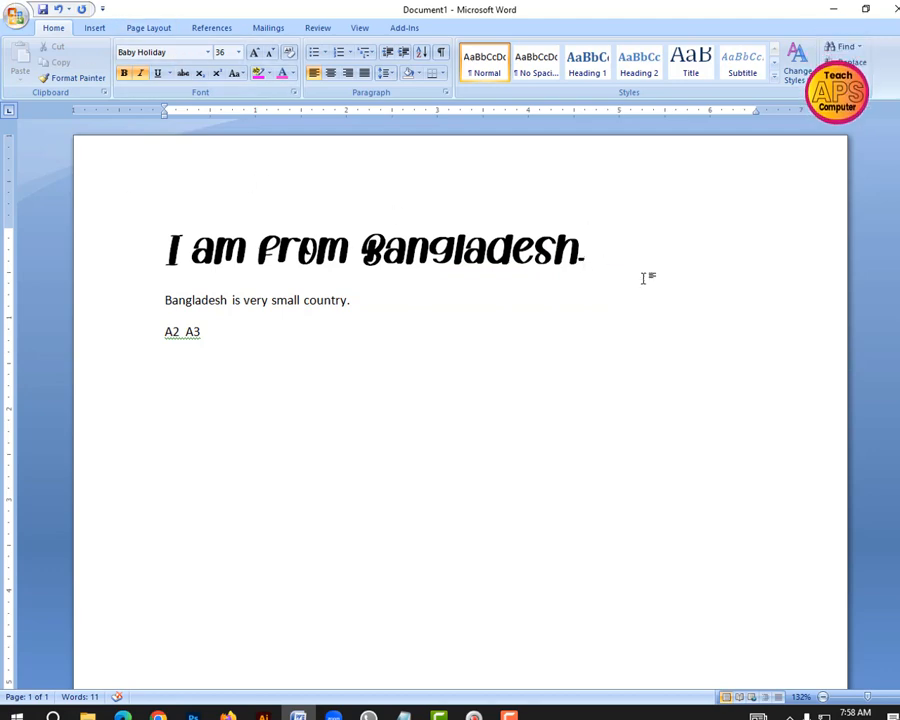
drag(645, 277, 176, 227)
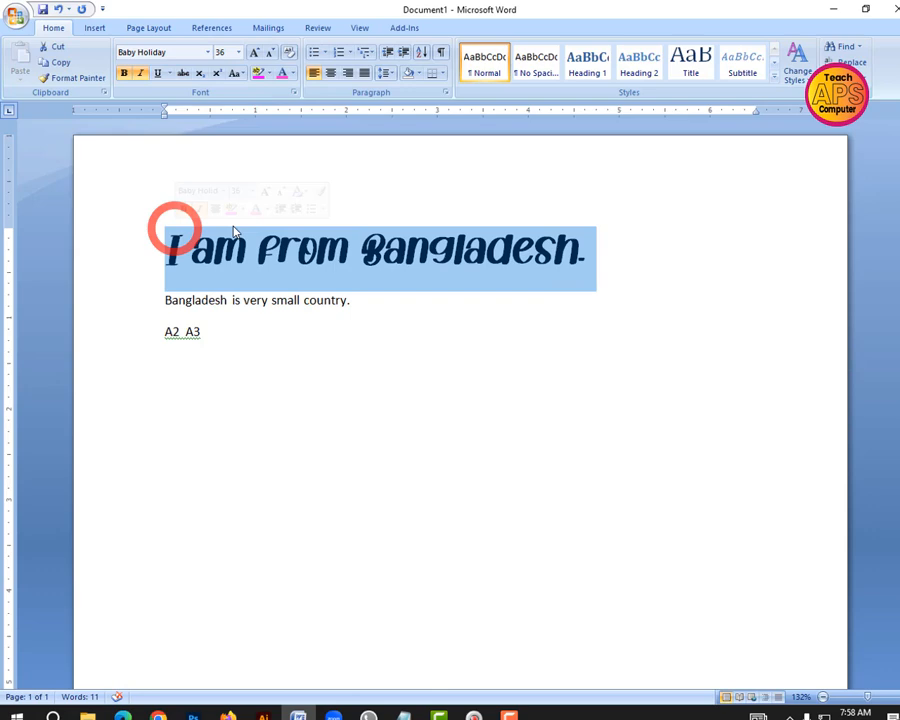
click(184, 210)
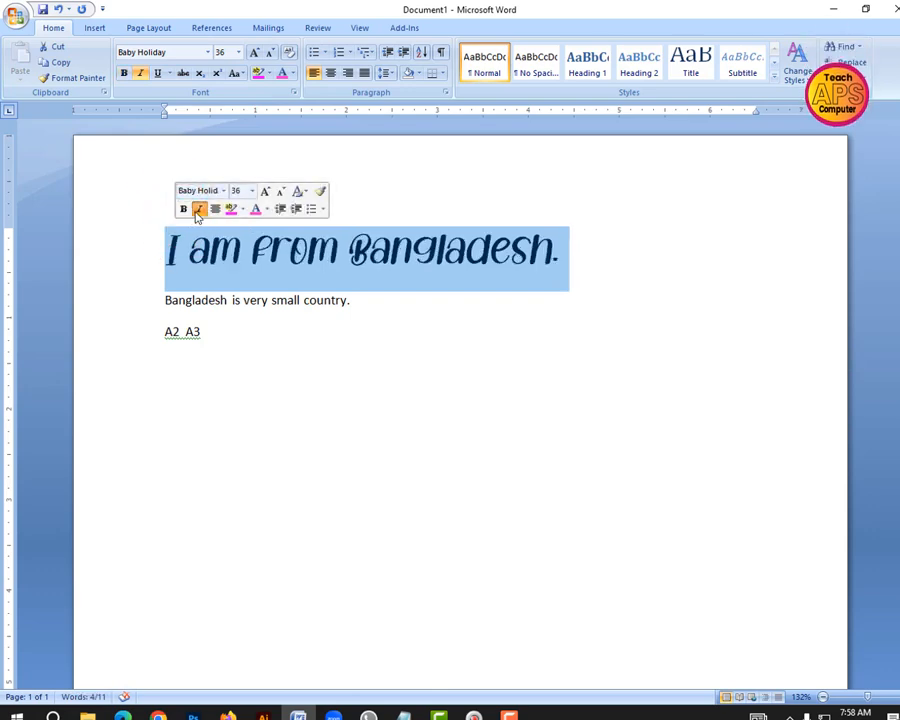
click(198, 209)
mouse_move(578, 274)
mouse_down()
mouse_move(395, 256)
mouse_move(166, 255)
mouse_move(166, 247)
mouse_up()
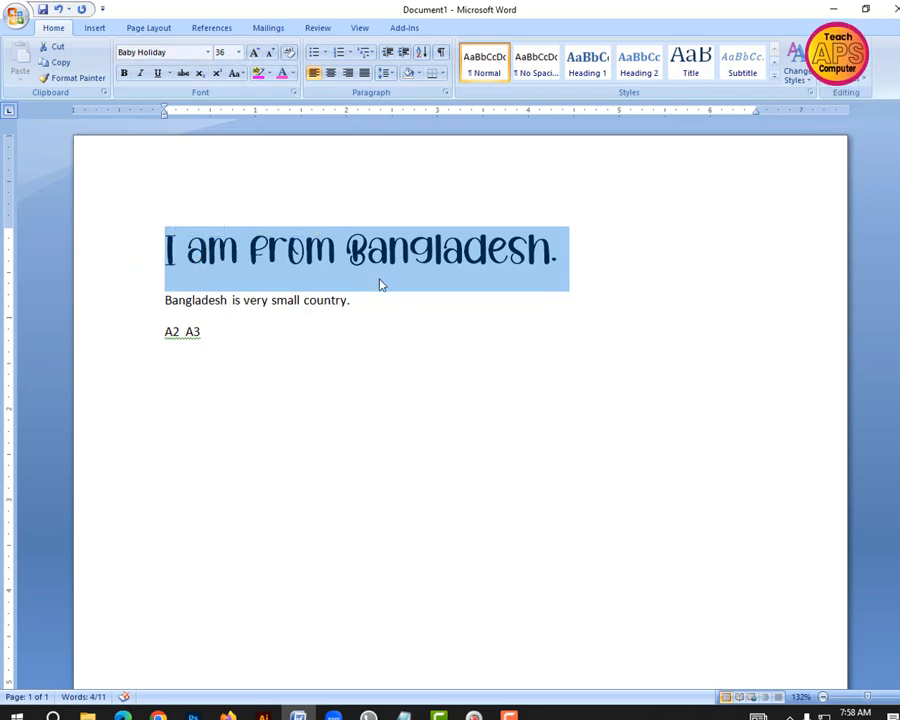
click(573, 254)
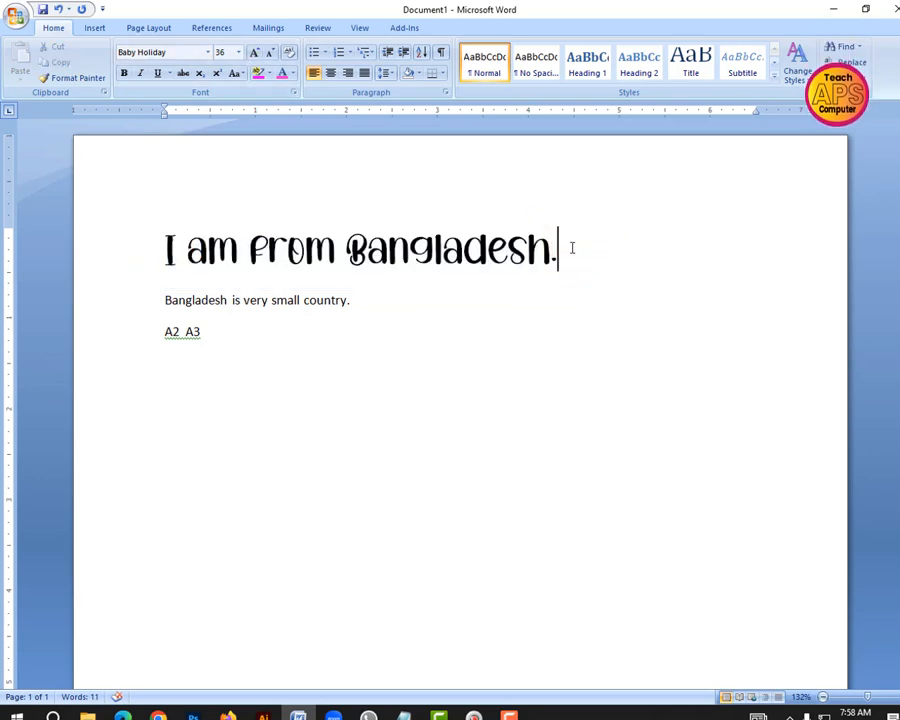
drag(572, 248, 162, 250)
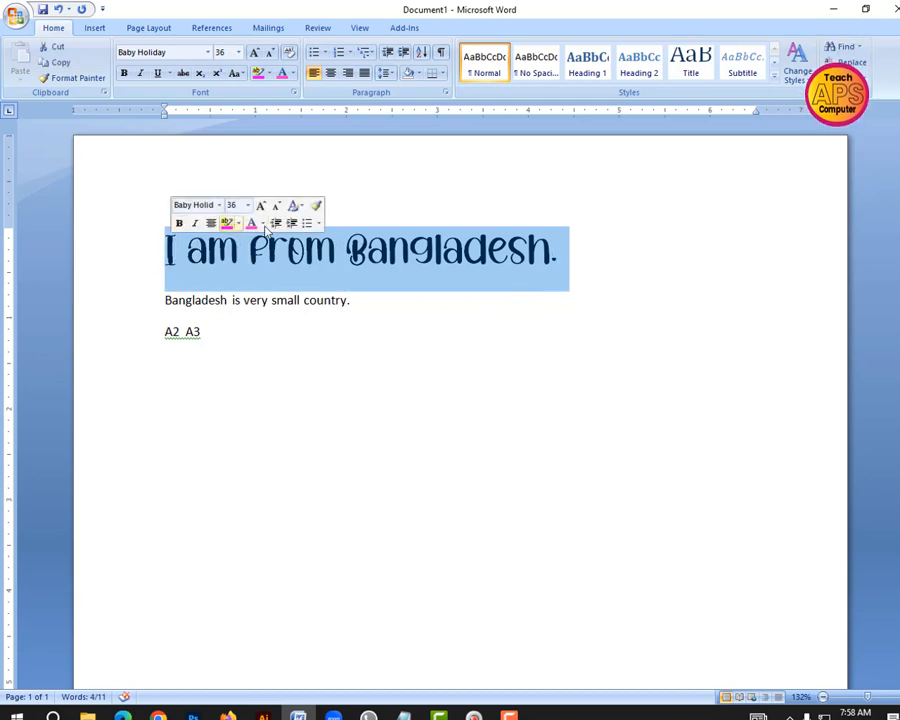
click(597, 265)
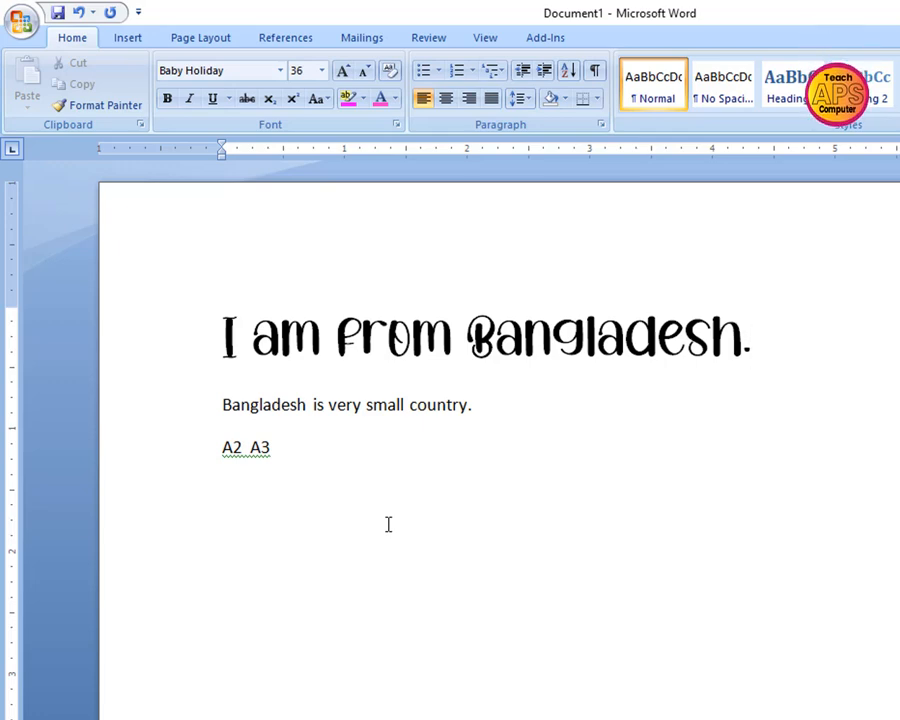
Enlarge the "A2 A3" line to font size 32 with the Grow Font command
click(284, 448)
click(167, 450)
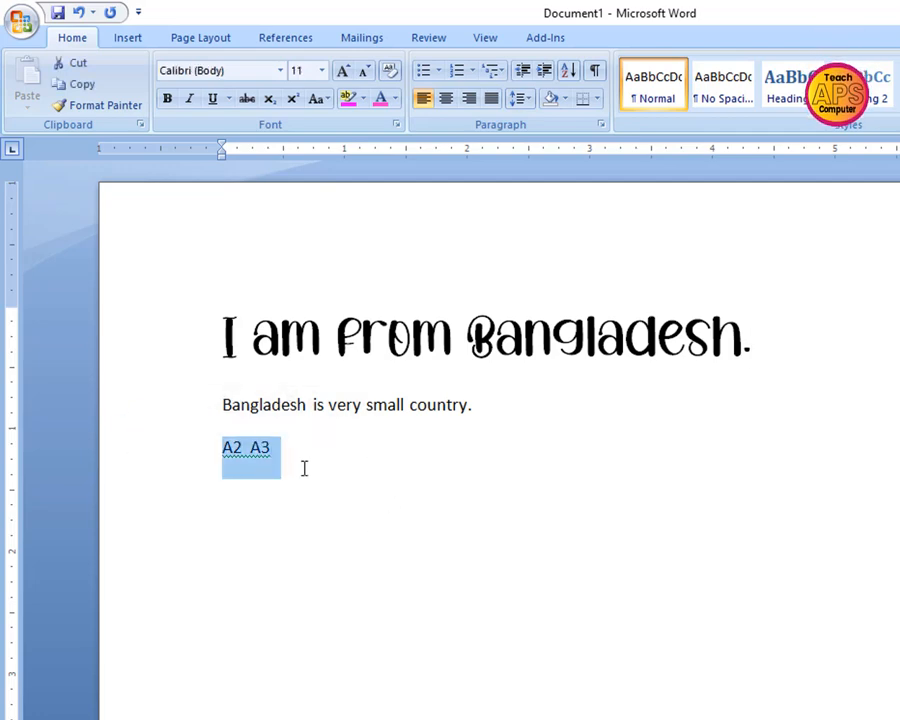
key(ctrl+bracketright)
key(ctrl+bracketright)
key(ctrl+bracketright)
key(ctrl+bracketright)
key(ctrl+bracketright)
key(ctrl+bracketright)
key(ctrl+bracketright)
key(ctrl+bracketright)
key(ctrl+bracketright)
key(ctrl+bracketright)
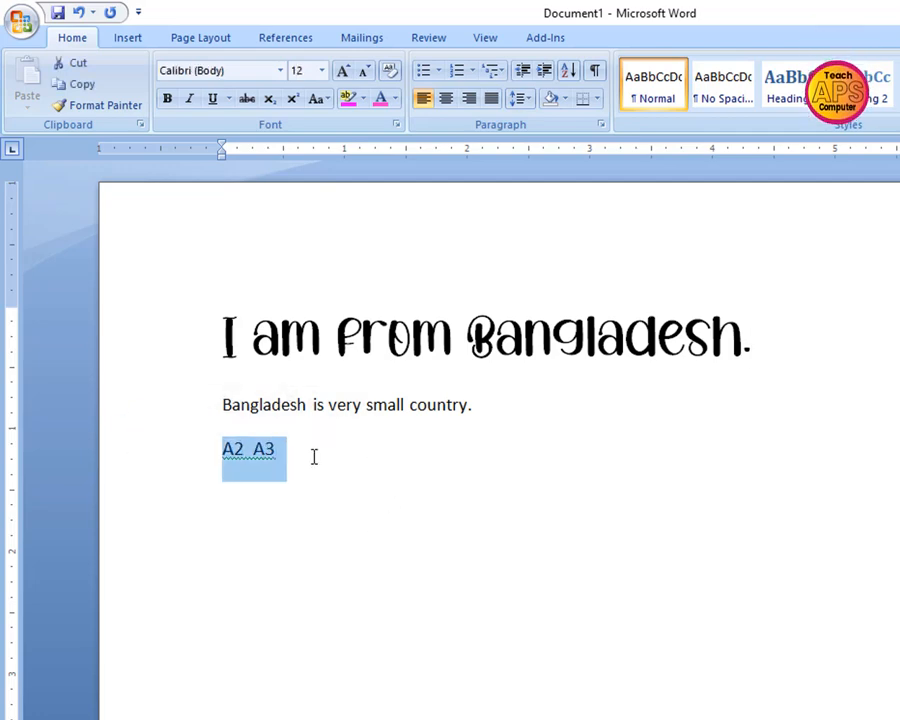
key(ctrl+bracketright)
key(ctrl+bracketright)
key(ctrl+bracketright)
key(ctrl+bracketright)
key(ctrl+bracketright)
key(ctrl+bracketright)
key(ctrl+bracketright)
key(ctrl+bracketright)
key(ctrl+bracketright)
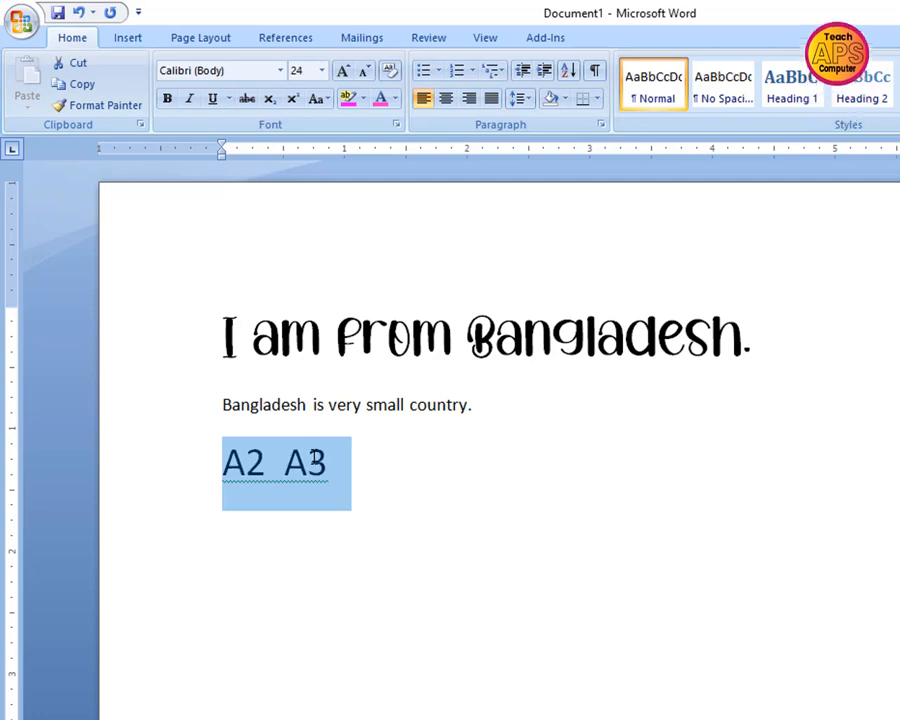
click(441, 476)
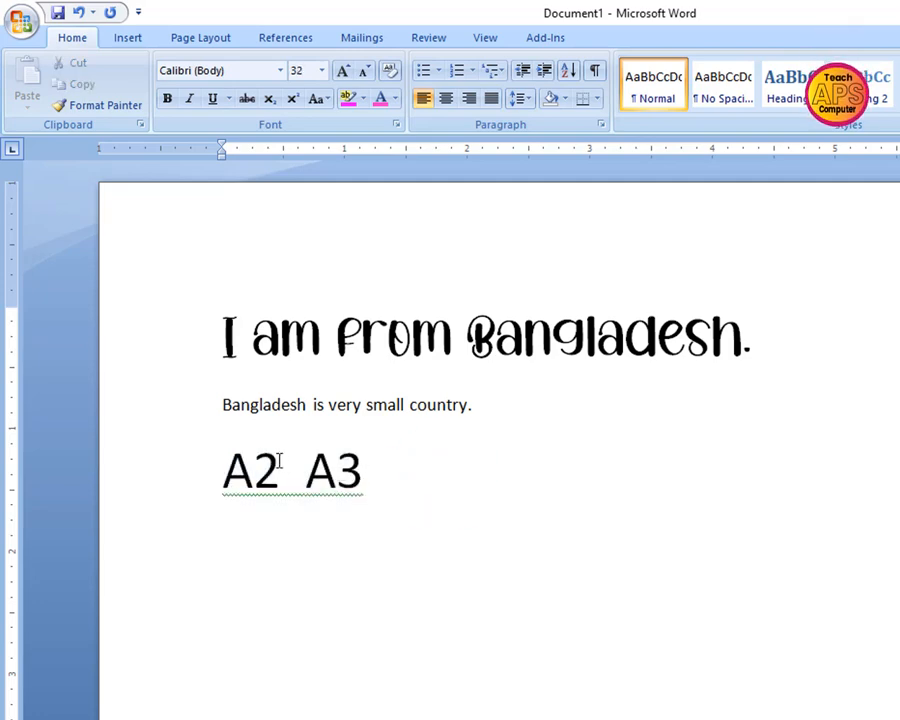
Make the 2 in "A2" superscript
drag(279, 461, 253, 465)
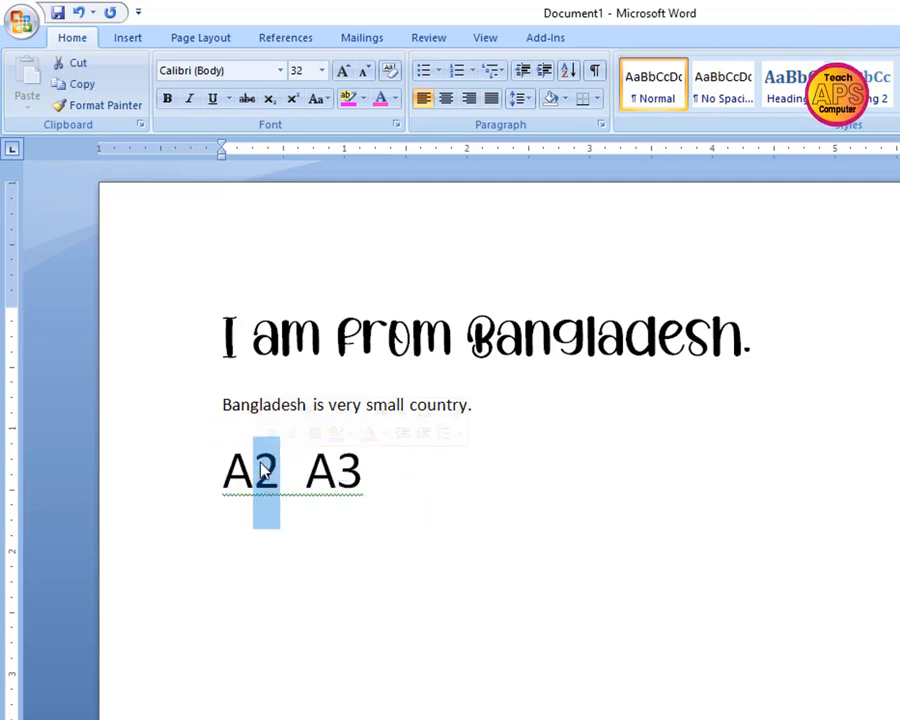
click(440, 490)
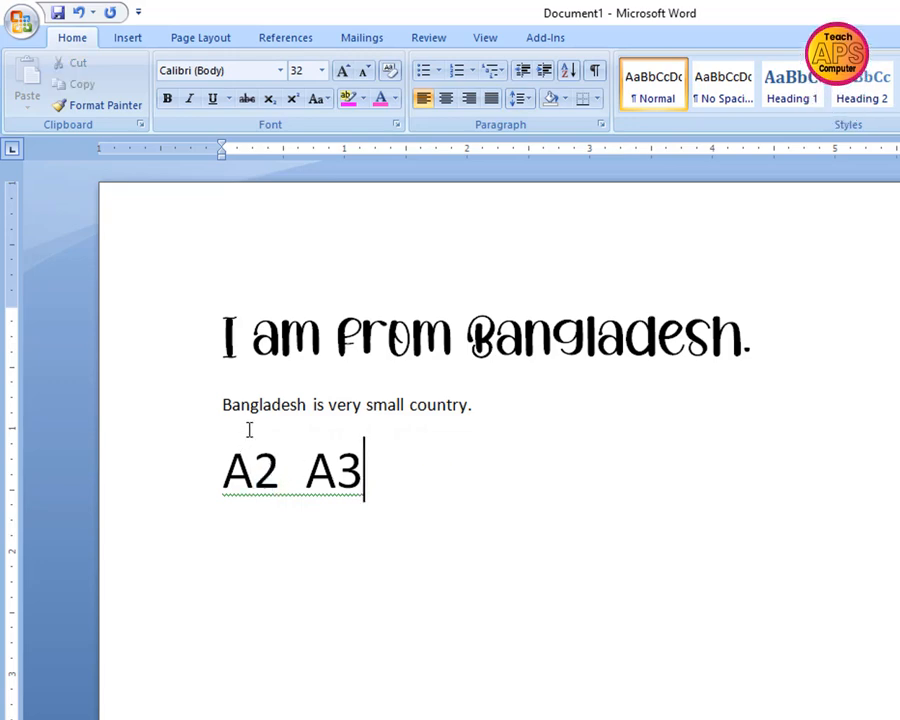
drag(281, 468, 262, 466)
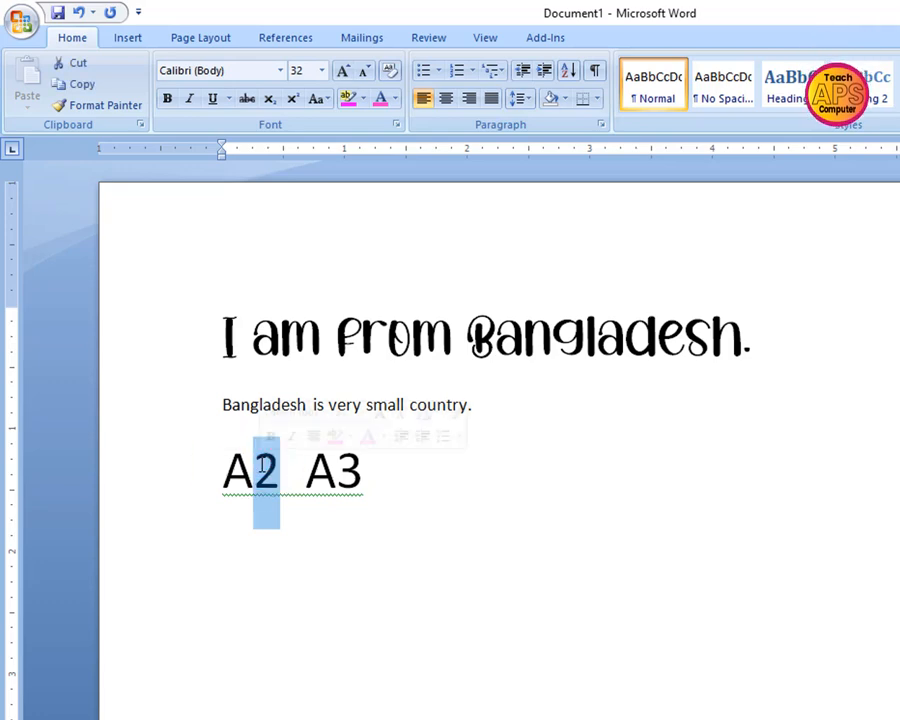
click(292, 103)
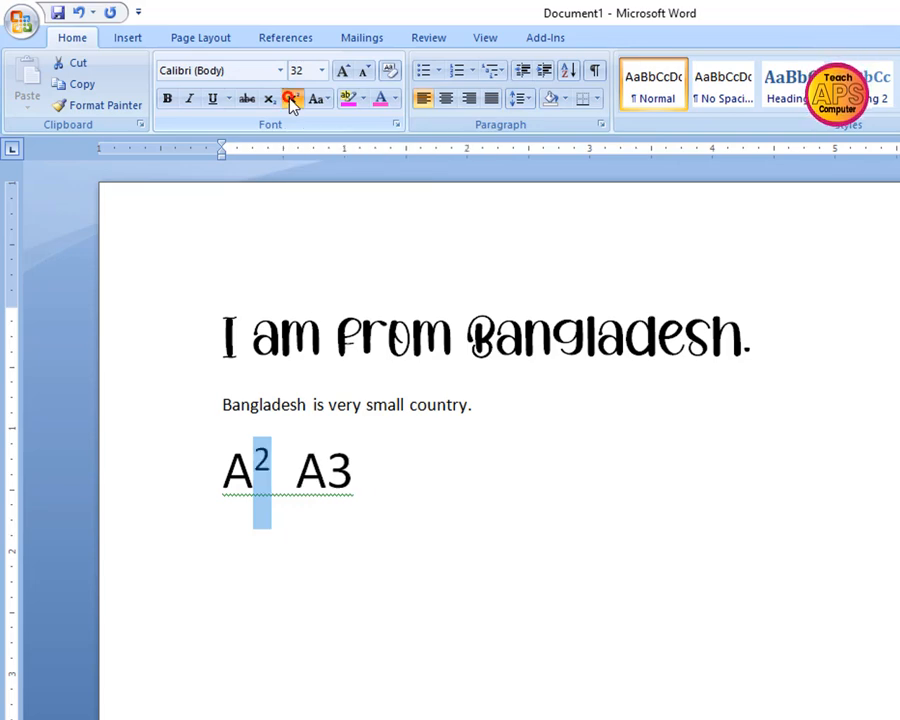
click(296, 468)
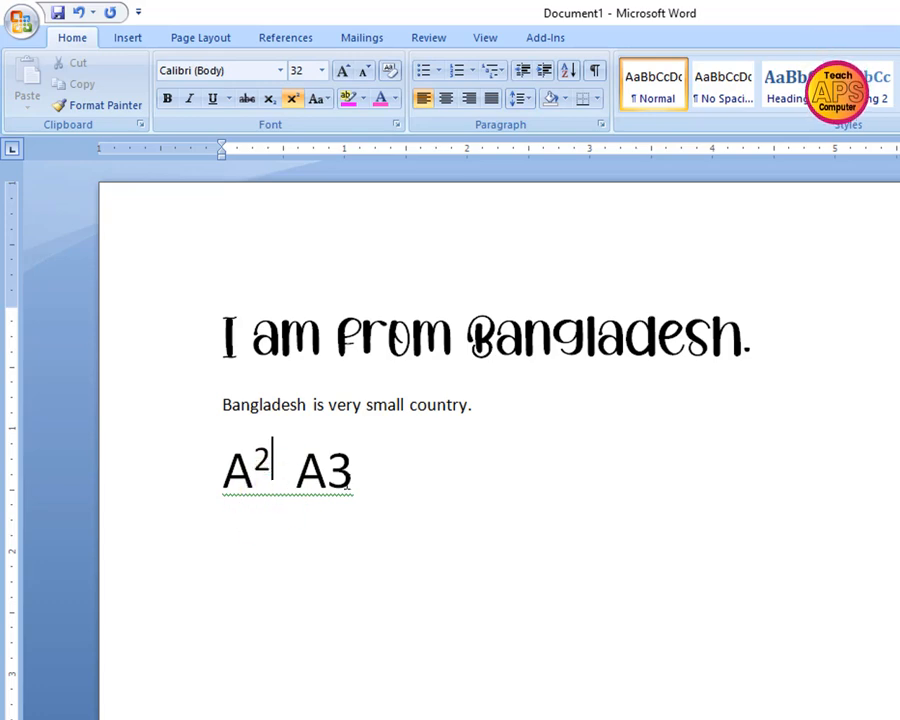
Make the 3 in "A3" subscript and return it to normal text
click(383, 482)
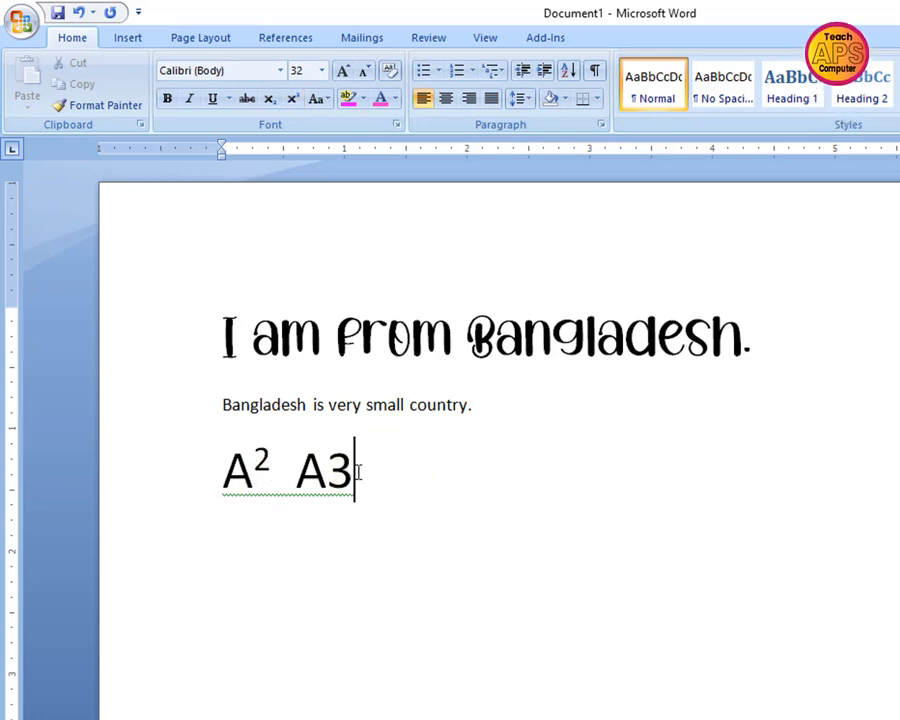
drag(356, 472, 340, 472)
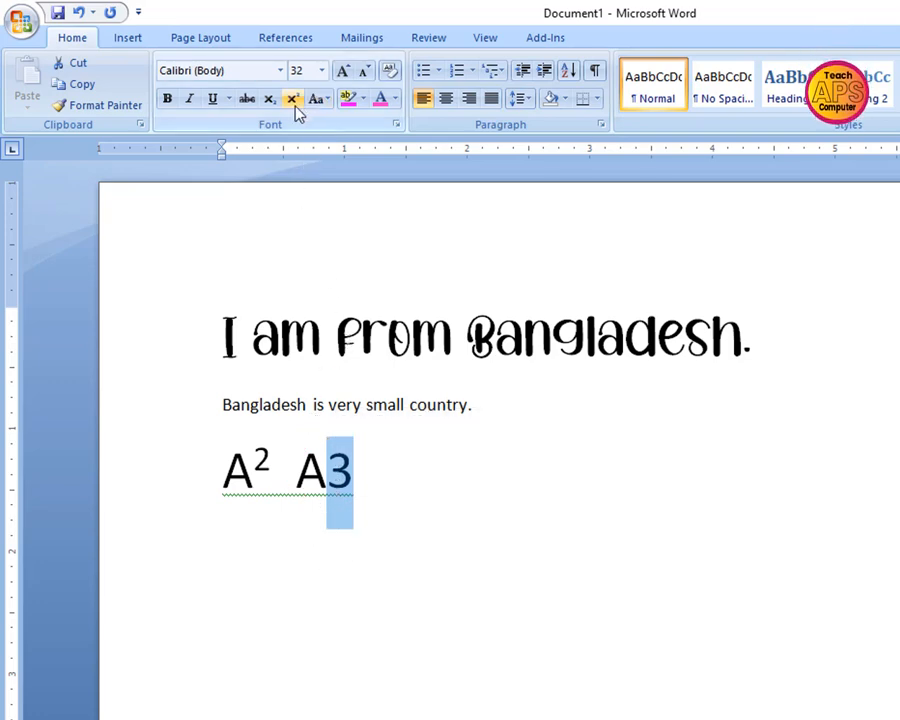
click(269, 102)
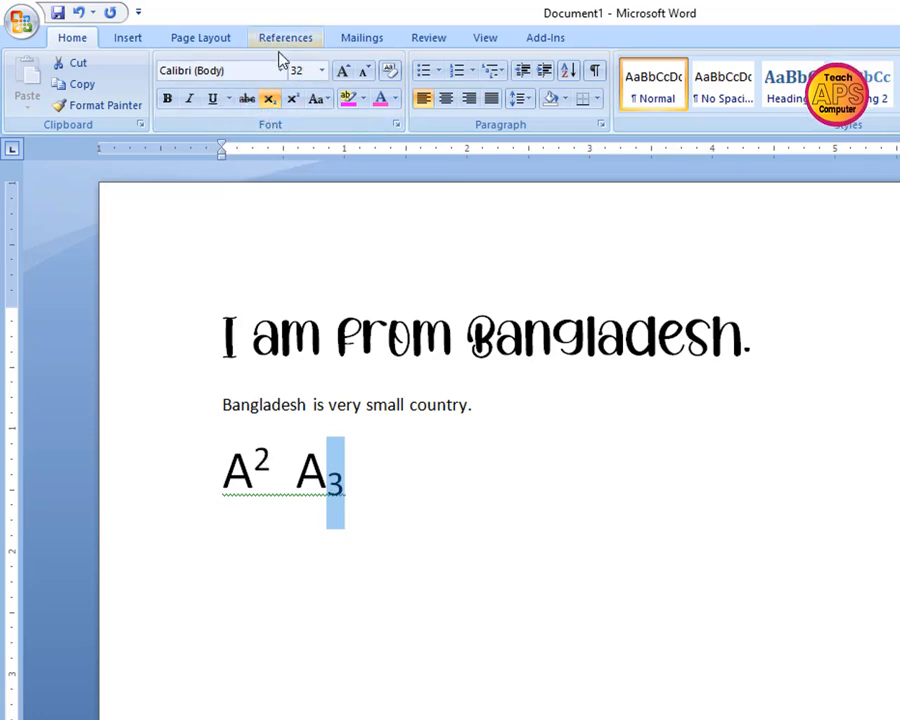
click(269, 102)
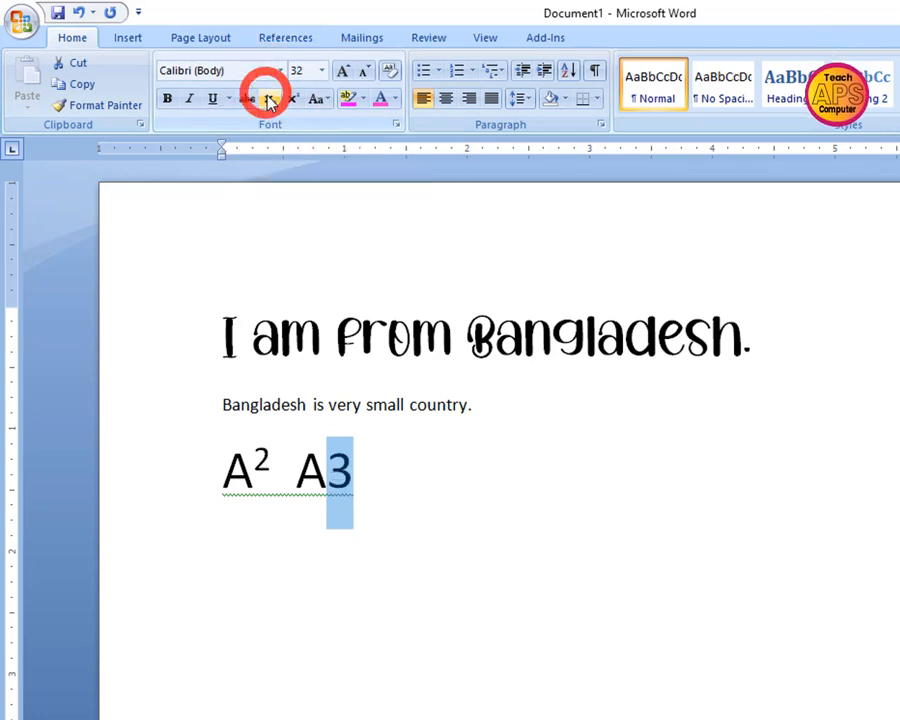
click(269, 99)
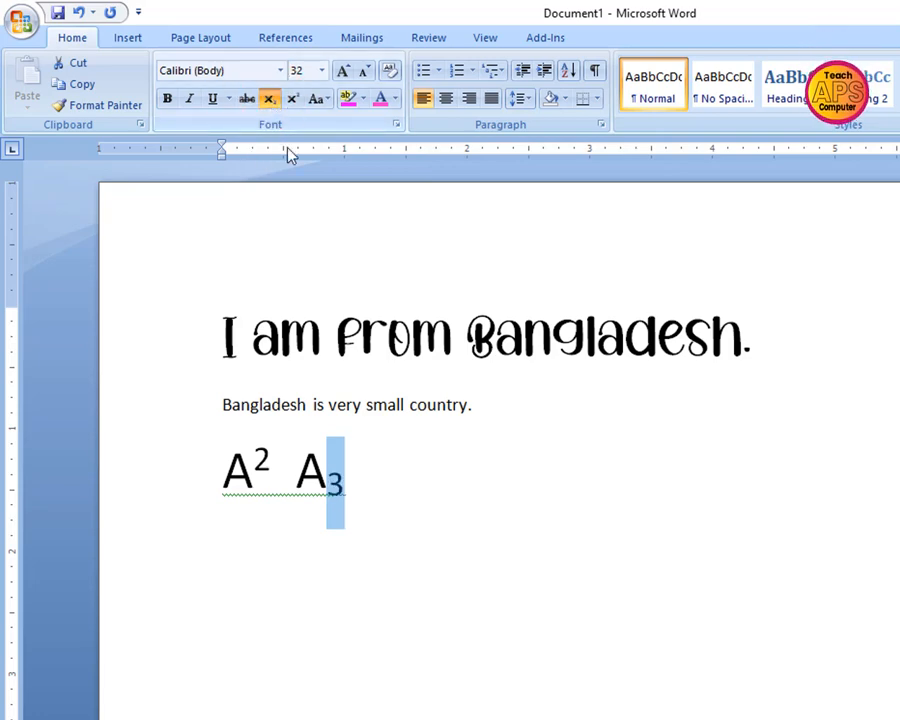
click(358, 468)
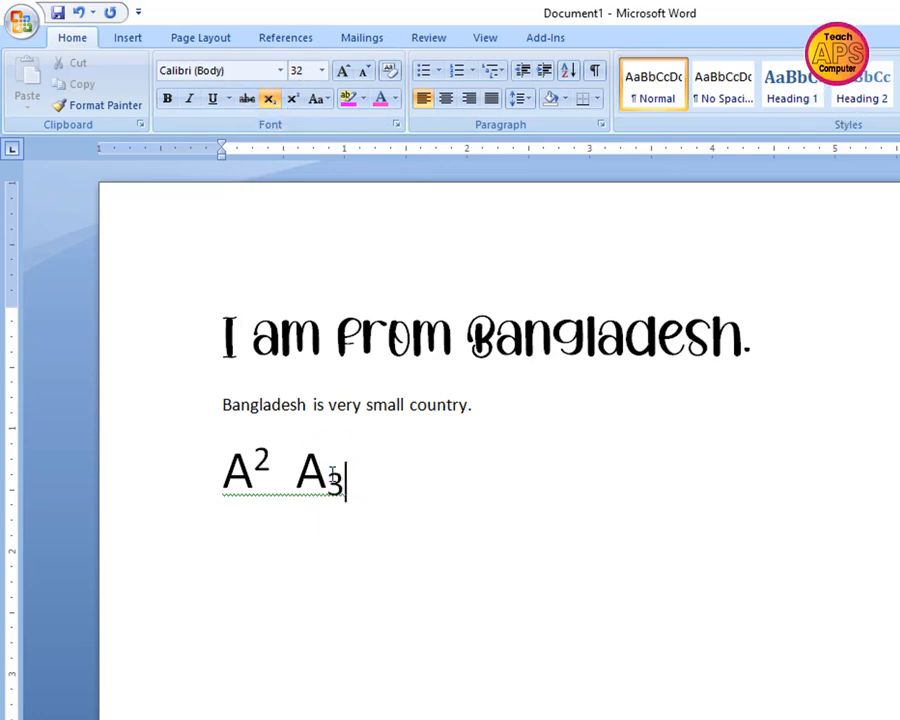
drag(346, 470, 327, 472)
click(277, 102)
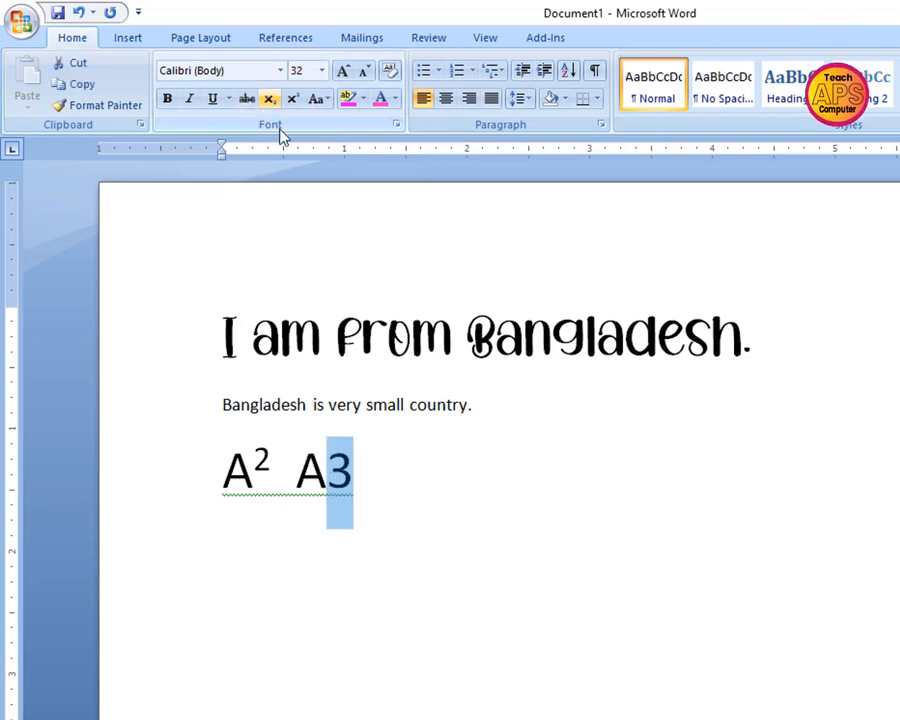
Add "+ b3" directly after "A3" at the end of the line
click(359, 476)
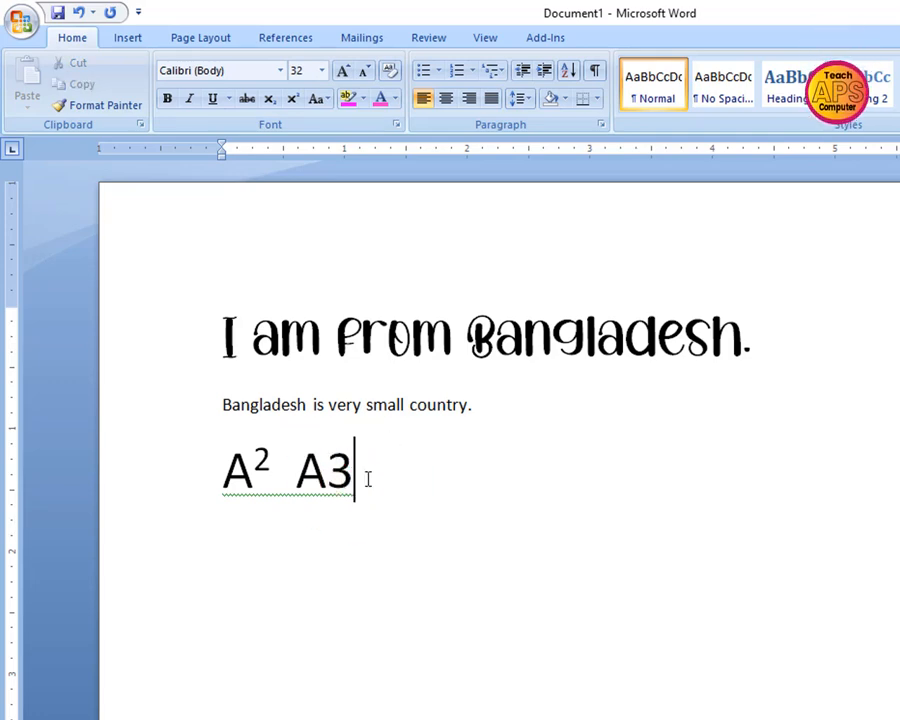
text(+)
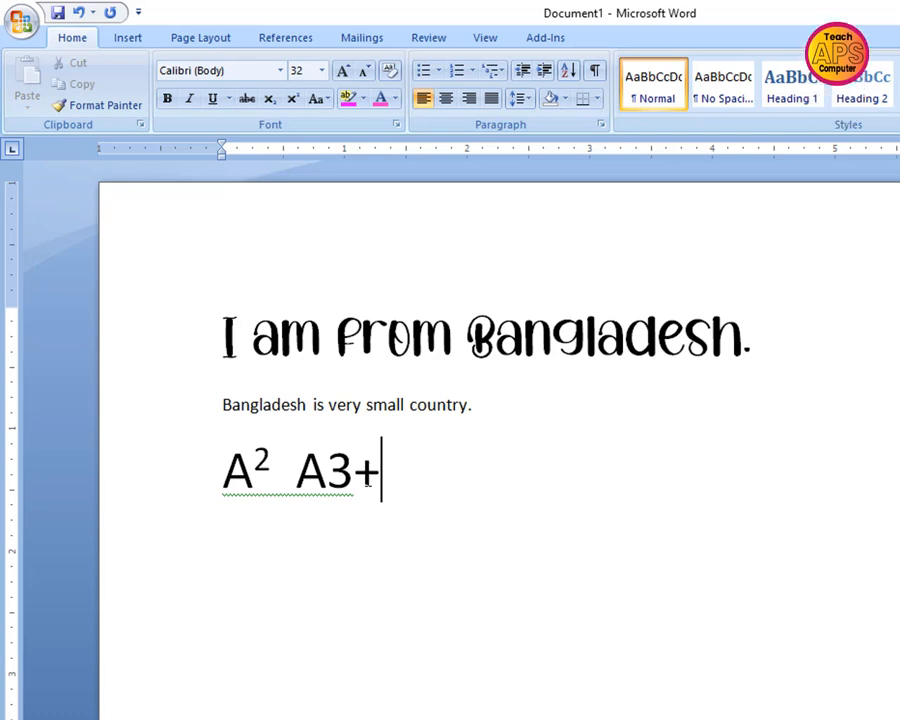
text( b3)
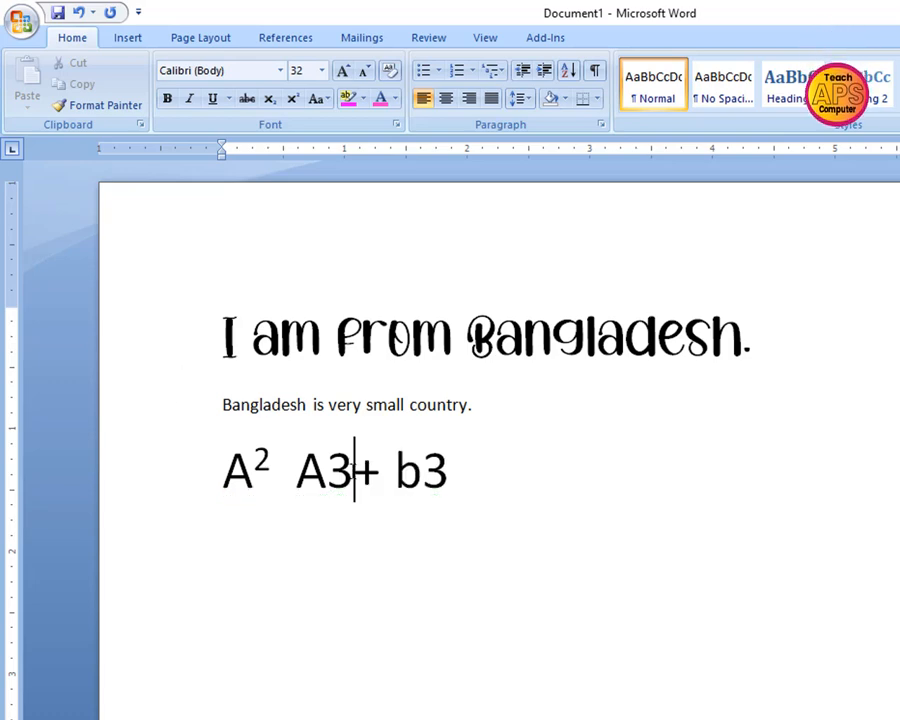
Make the 3 in "A3" and the 3 in "b3" superscript
drag(354, 470, 328, 470)
click(292, 98)
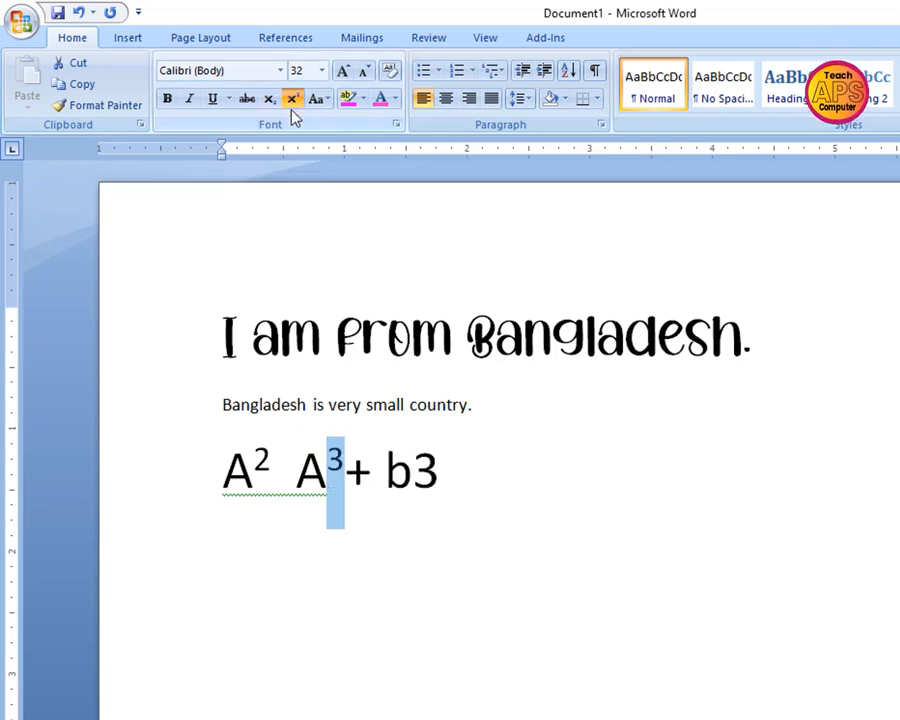
drag(439, 470, 413, 470)
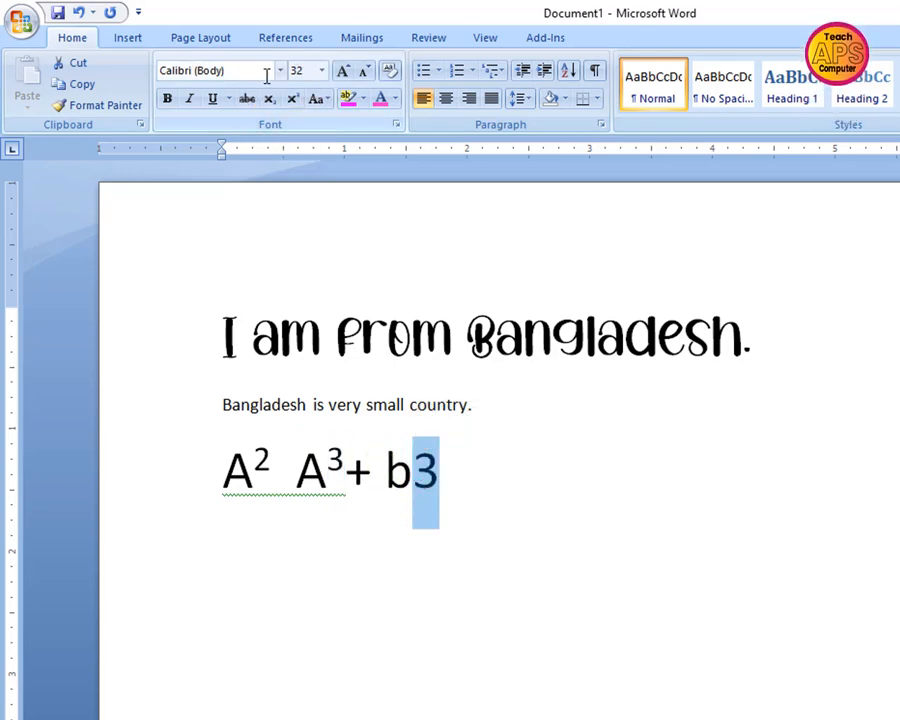
click(292, 98)
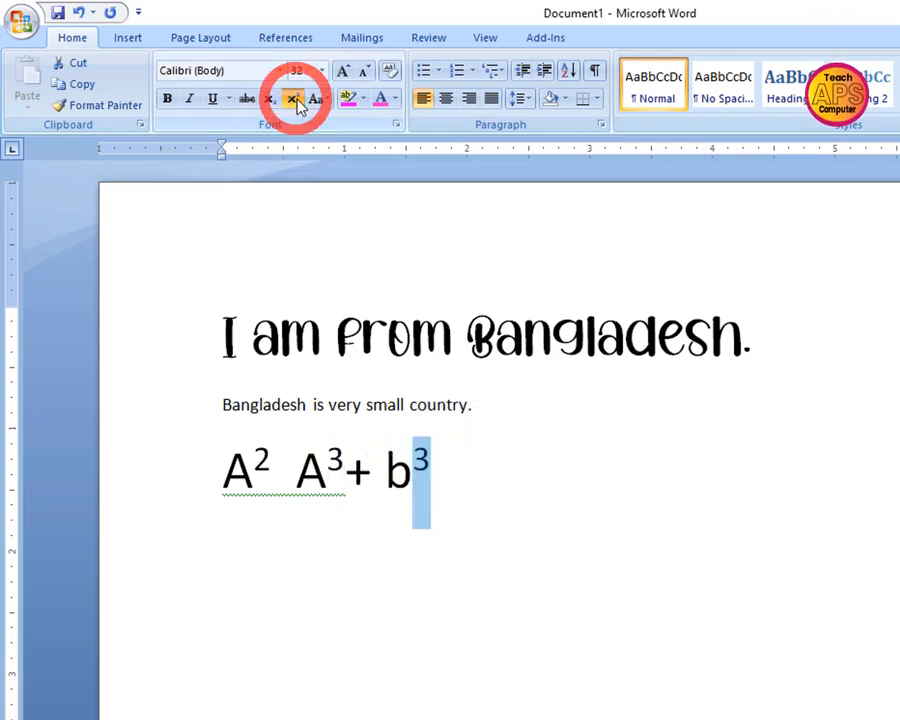
click(441, 458)
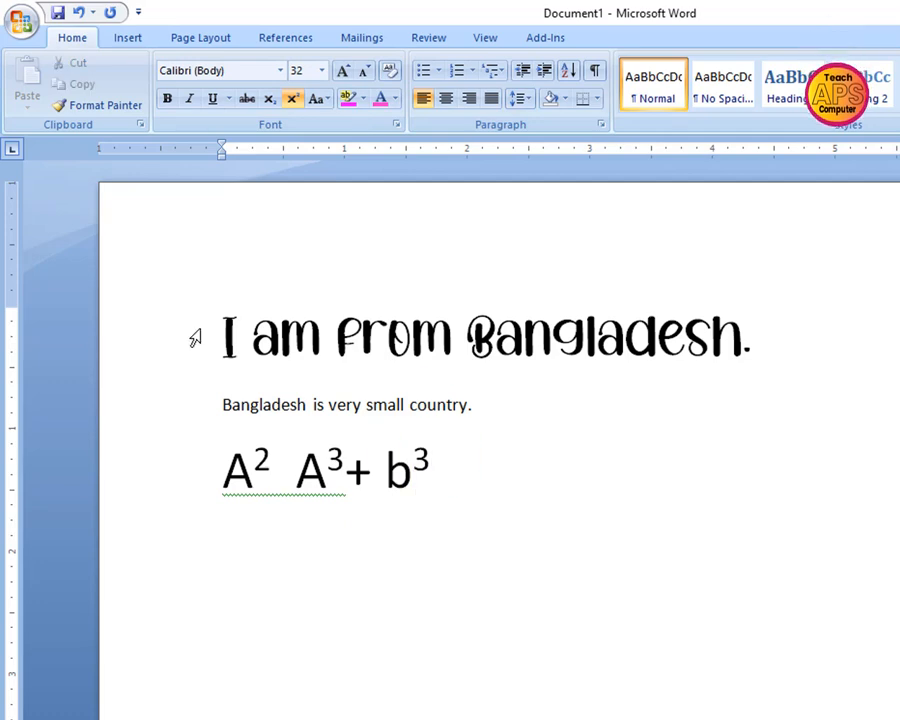
Increase the font size of the sentence "Bangladesh is very small country." to 24
drag(222, 335, 738, 335)
click(558, 432)
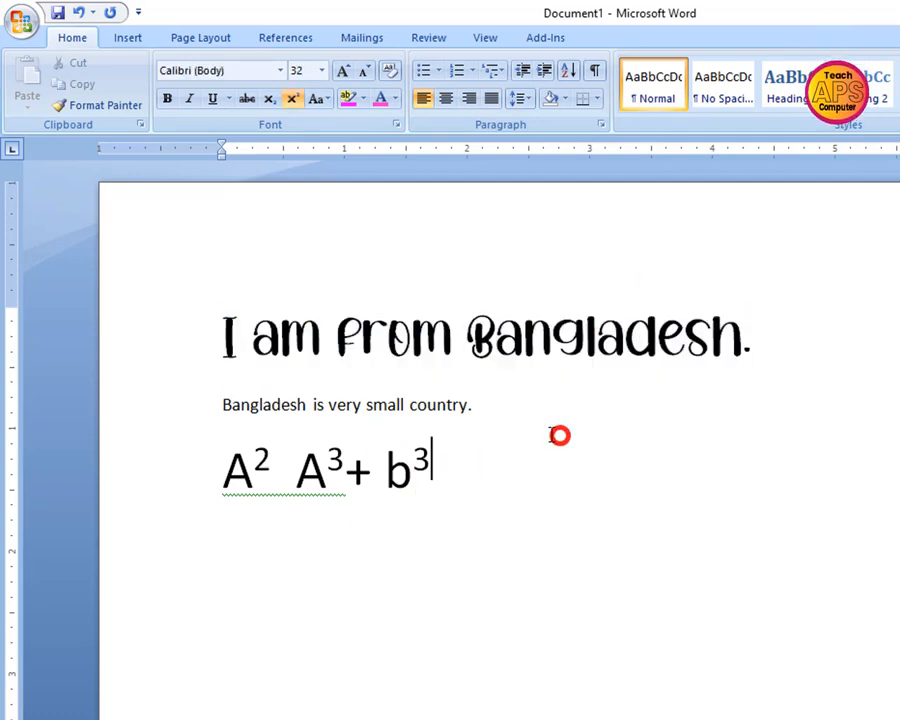
triple_click(284, 400)
drag(284, 401, 242, 400)
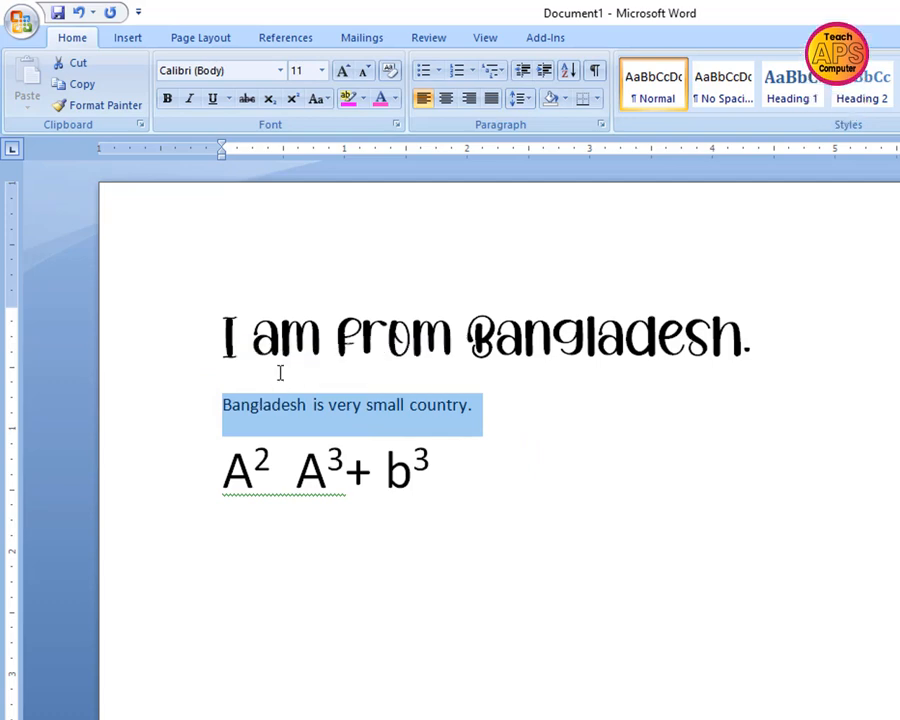
key(ctrl+bracketright)
key(ctrl+bracketright)
key(ctrl+bracketright)
key(ctrl+bracketright)
key(ctrl+bracketright)
key(ctrl+bracketright)
key(ctrl+bracketright)
key(ctrl+bracketright)
key(ctrl+bracketright)
key(ctrl+bracketright)
key(ctrl+bracketright)
key(ctrl+bracketright)
key(ctrl+bracketright)
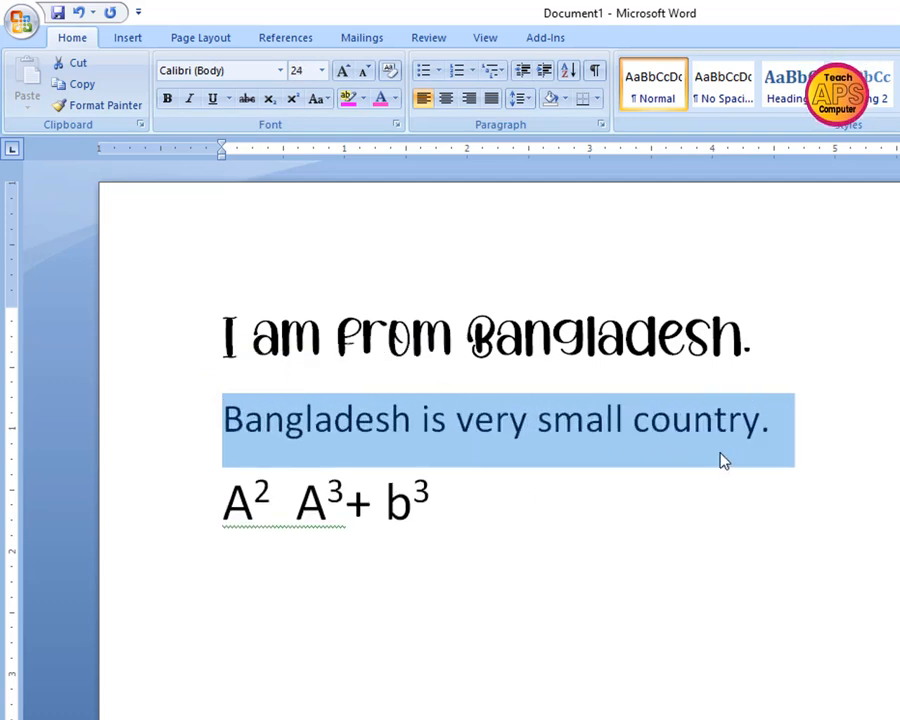
click(826, 428)
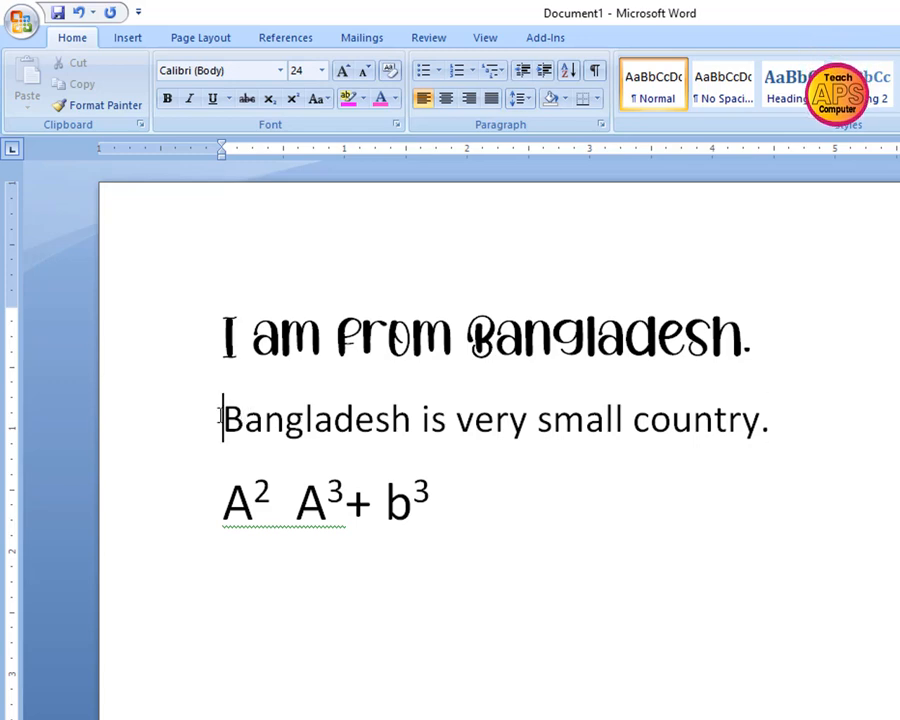
drag(220, 418, 771, 431)
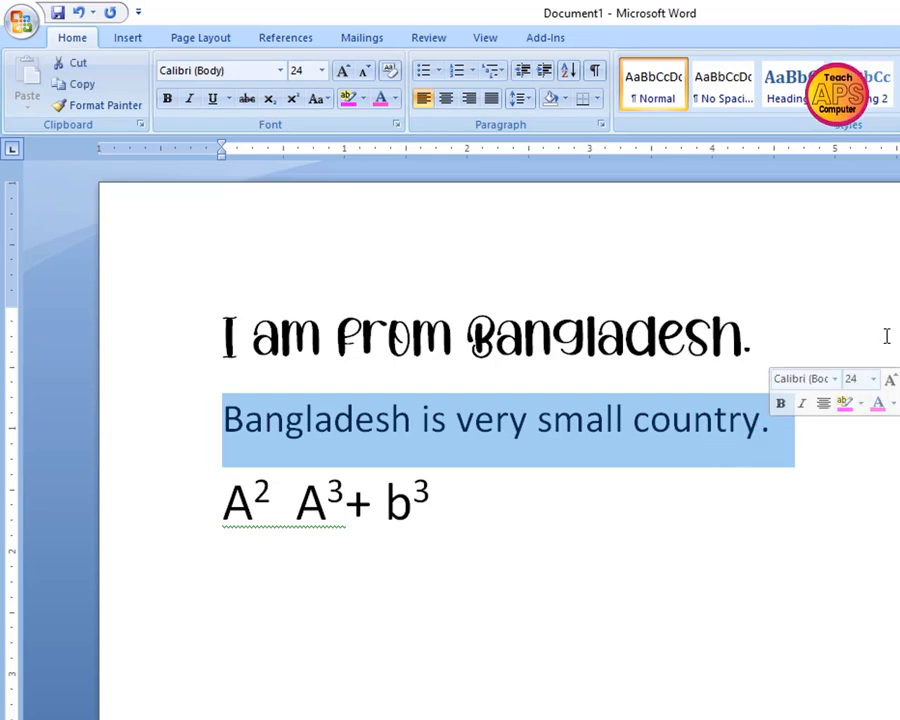
click(843, 314)
drag(203, 314, 739, 438)
click(895, 280)
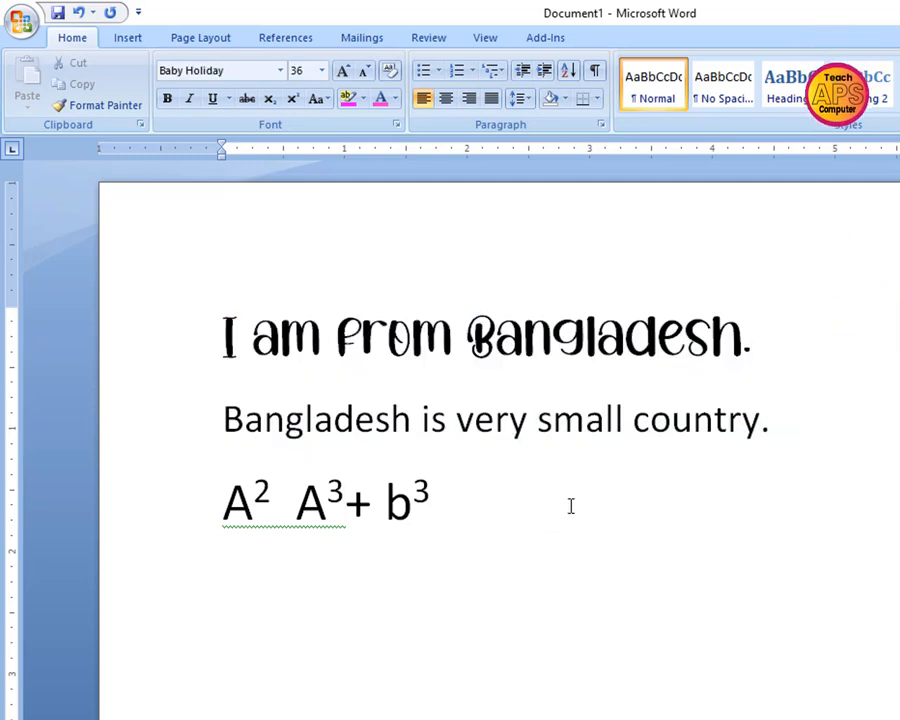
Apply Sentence case to the first two sentences
drag(217, 315, 769, 418)
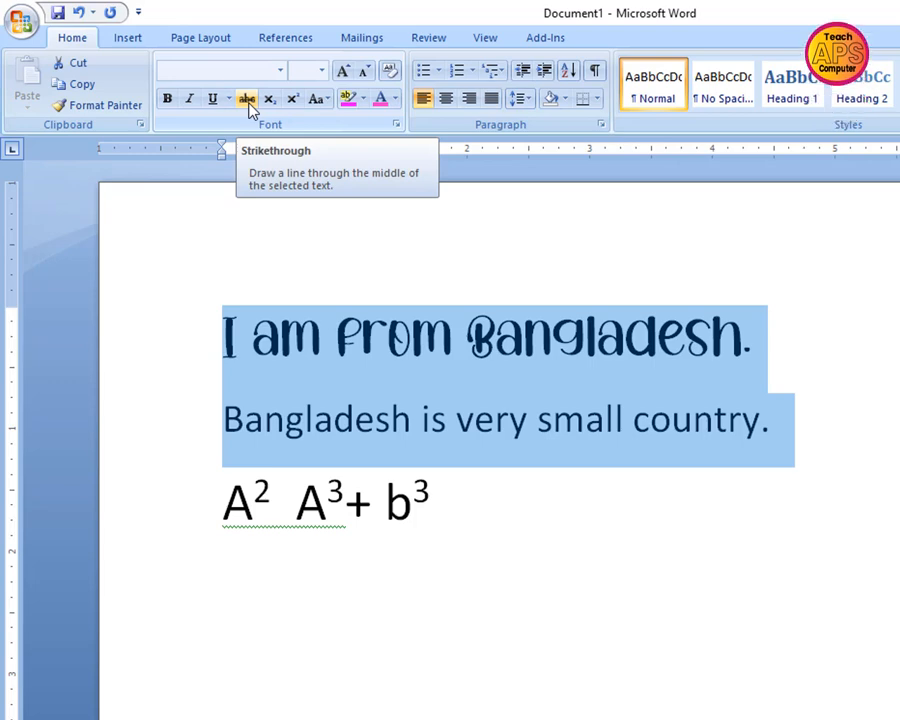
click(327, 100)
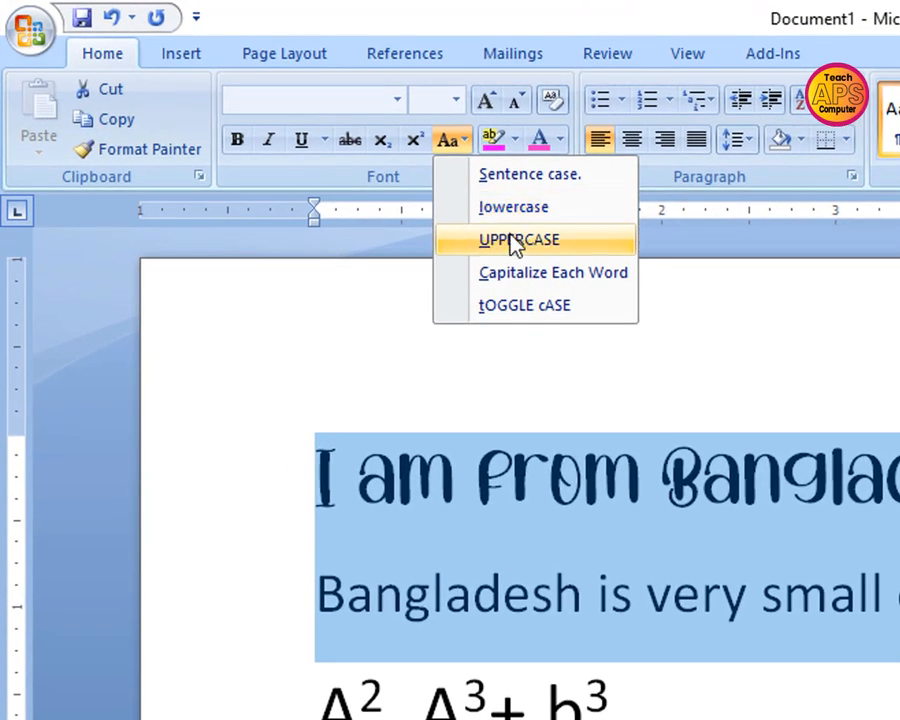
click(565, 190)
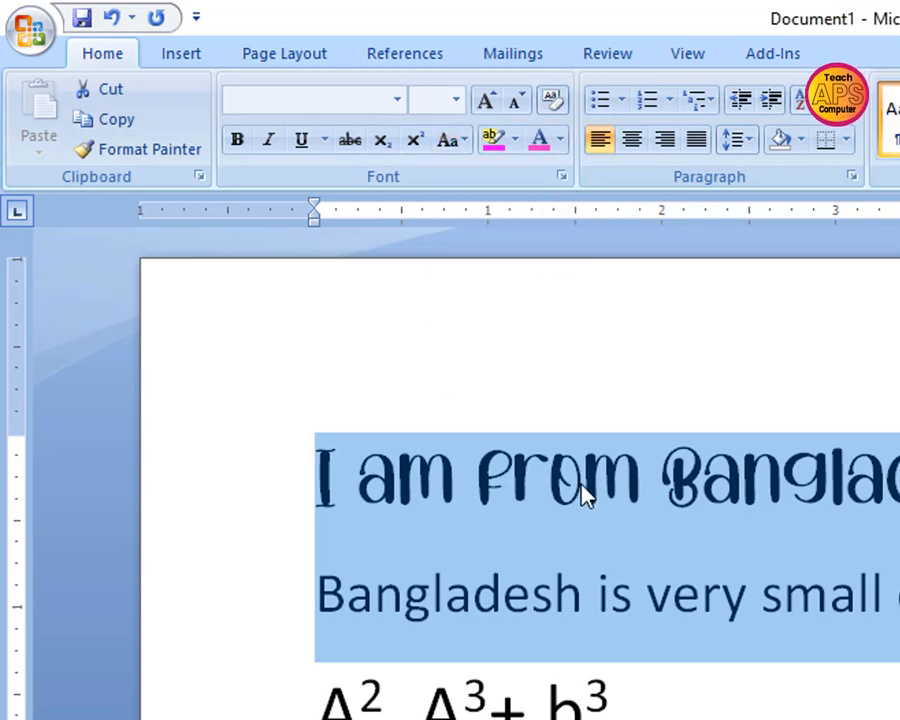
Convert the first two sentences to lowercase
click(465, 145)
click(520, 207)
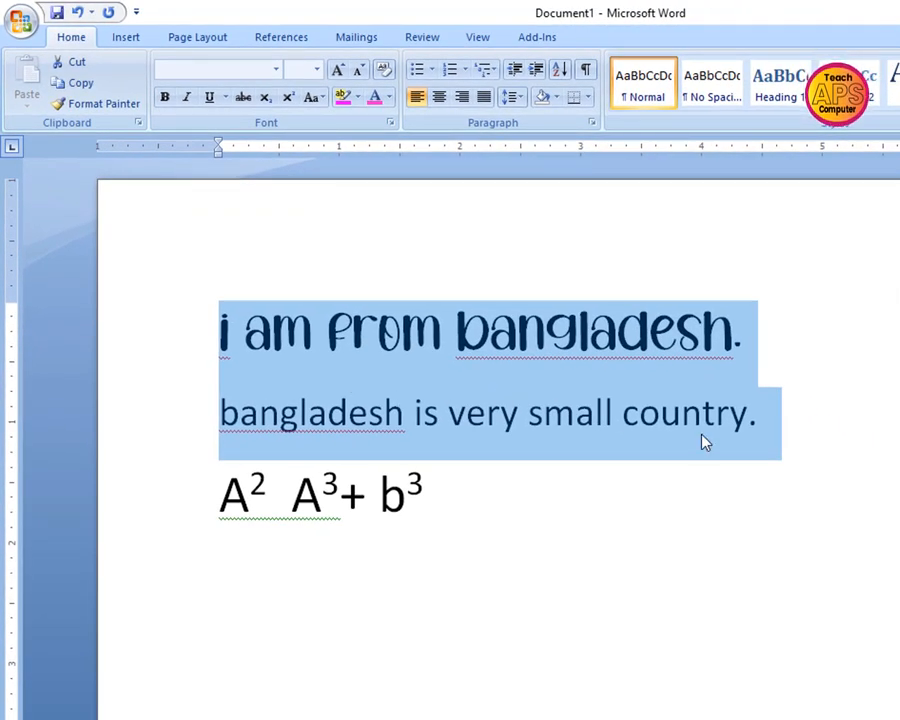
click(800, 430)
Convert the first two sentences to UPPERCASE
drag(212, 300, 781, 416)
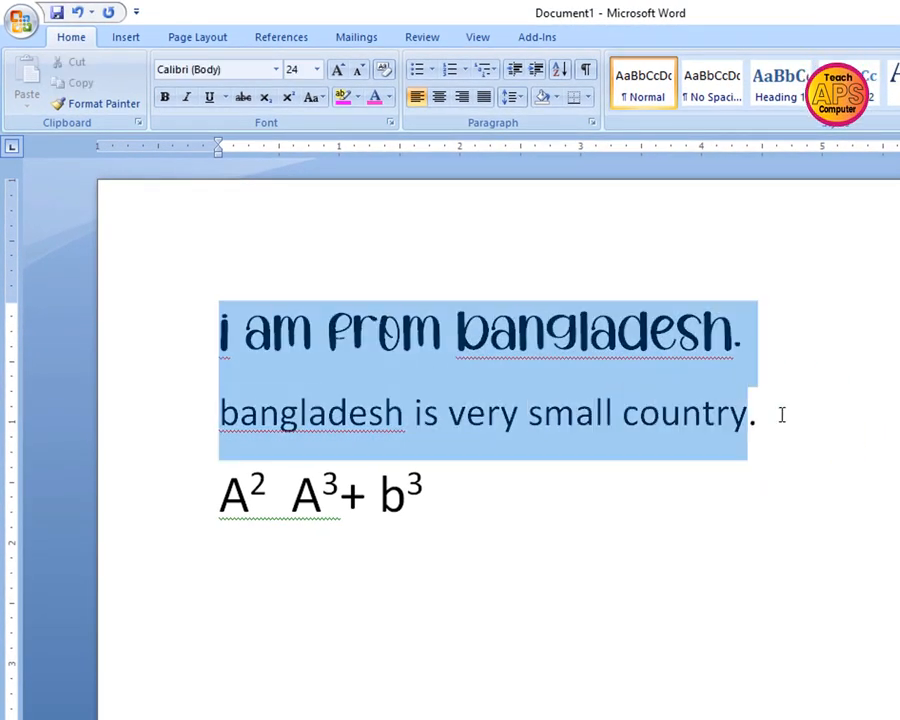
click(318, 97)
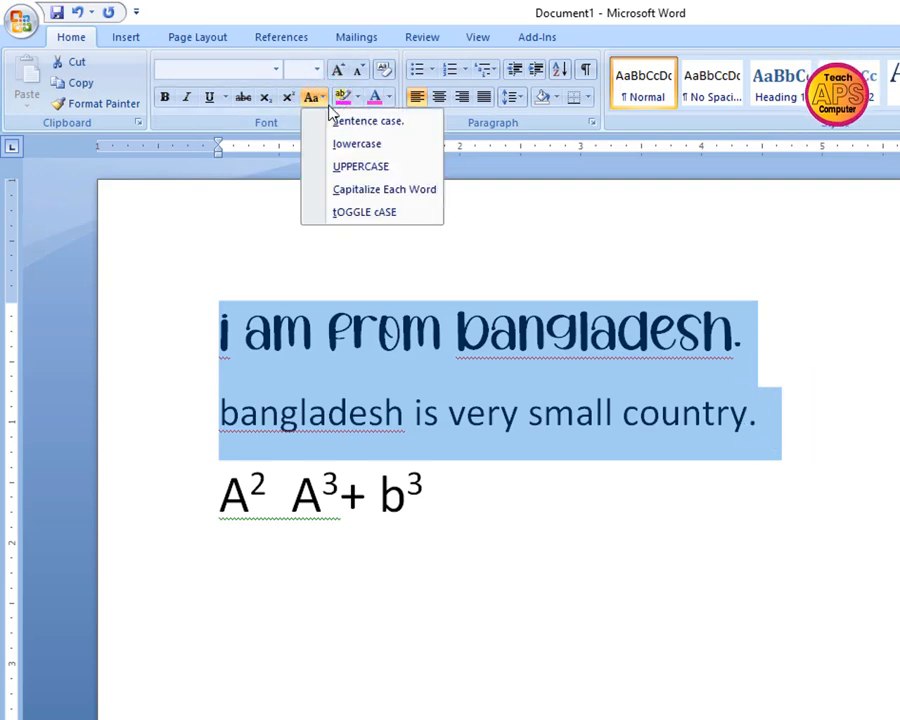
click(359, 168)
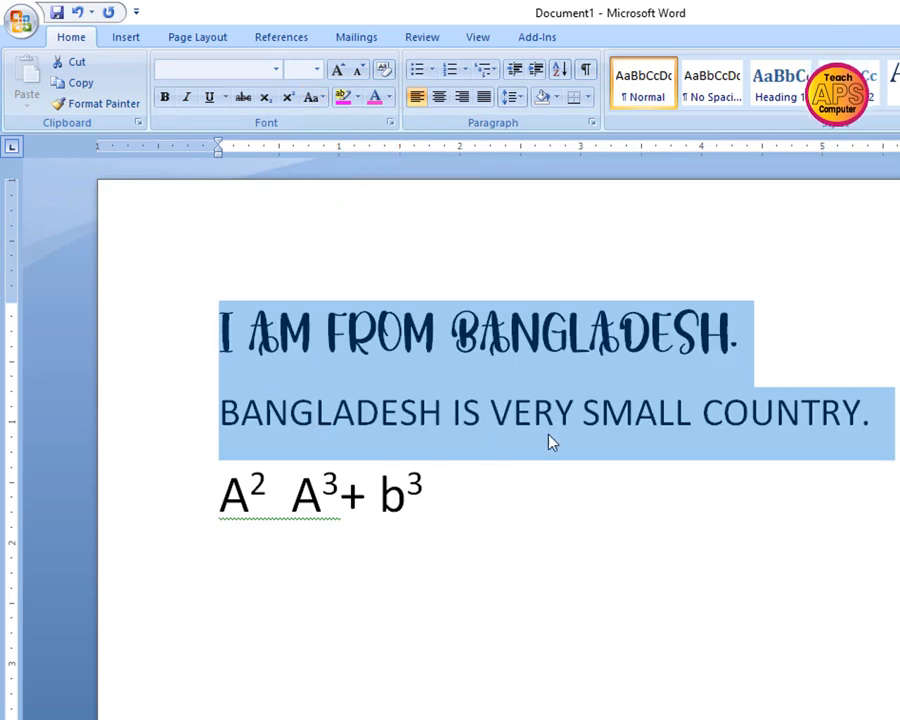
click(895, 420)
Apply tOGGLE cASE to the two uppercase sentences about Bangladesh
drag(214, 305, 815, 413)
drag(890, 413, 895, 415)
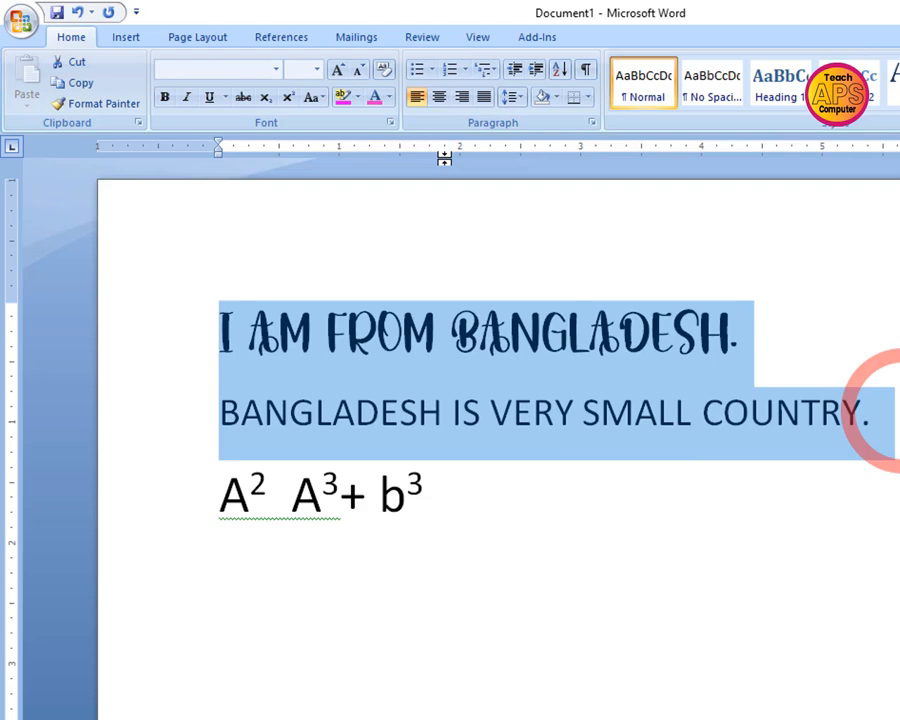
click(321, 101)
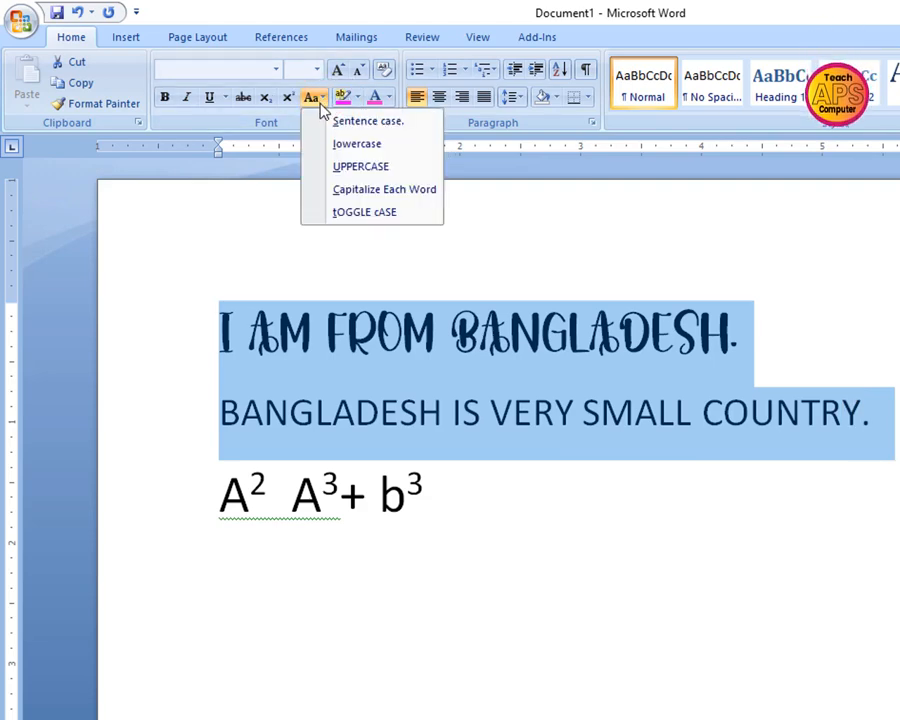
click(366, 213)
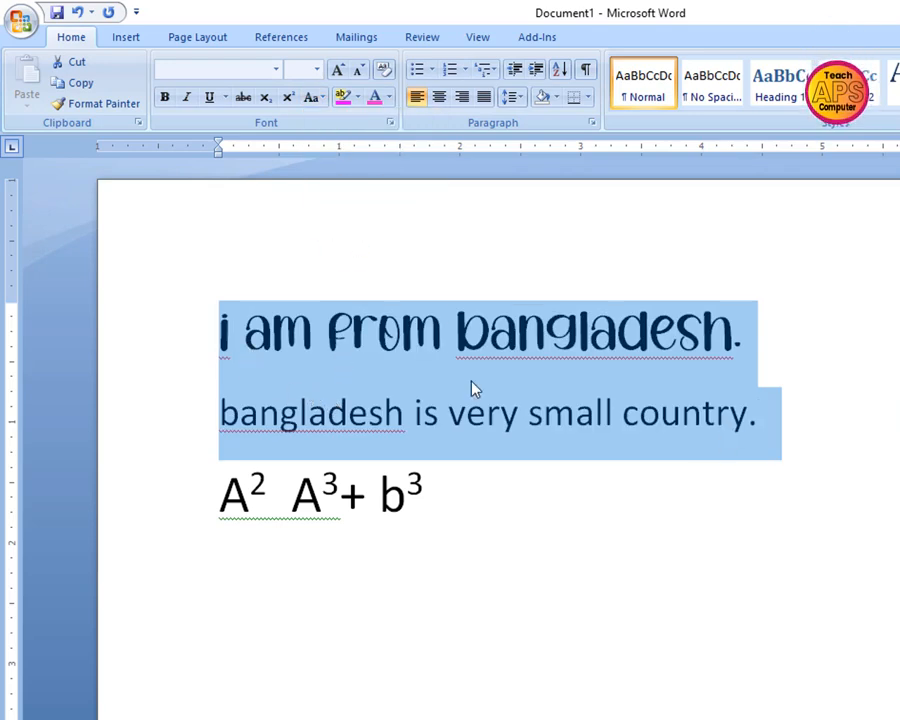
click(313, 97)
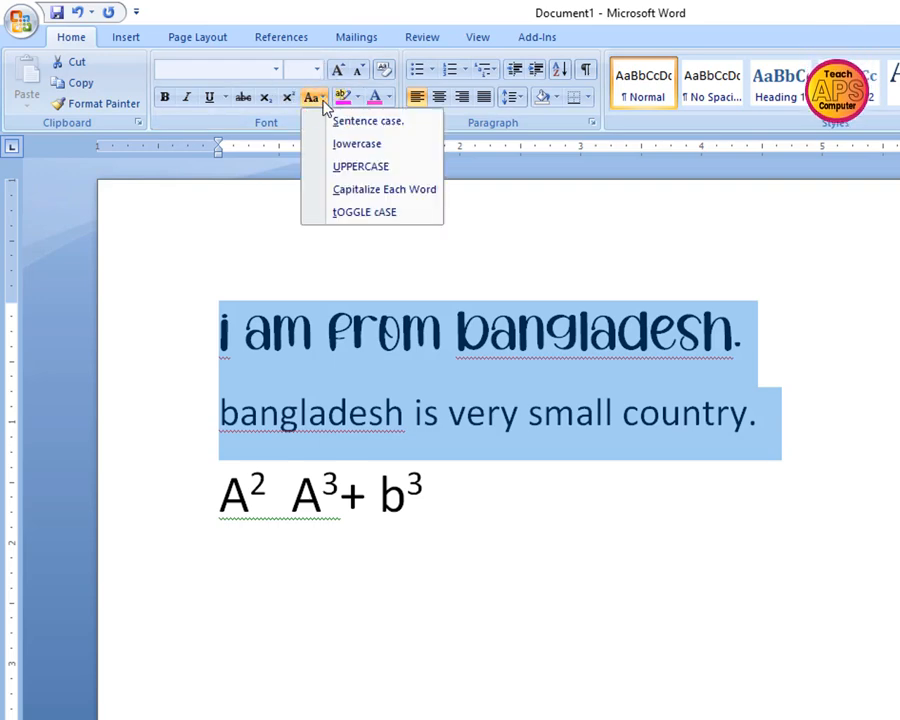
click(455, 238)
click(316, 98)
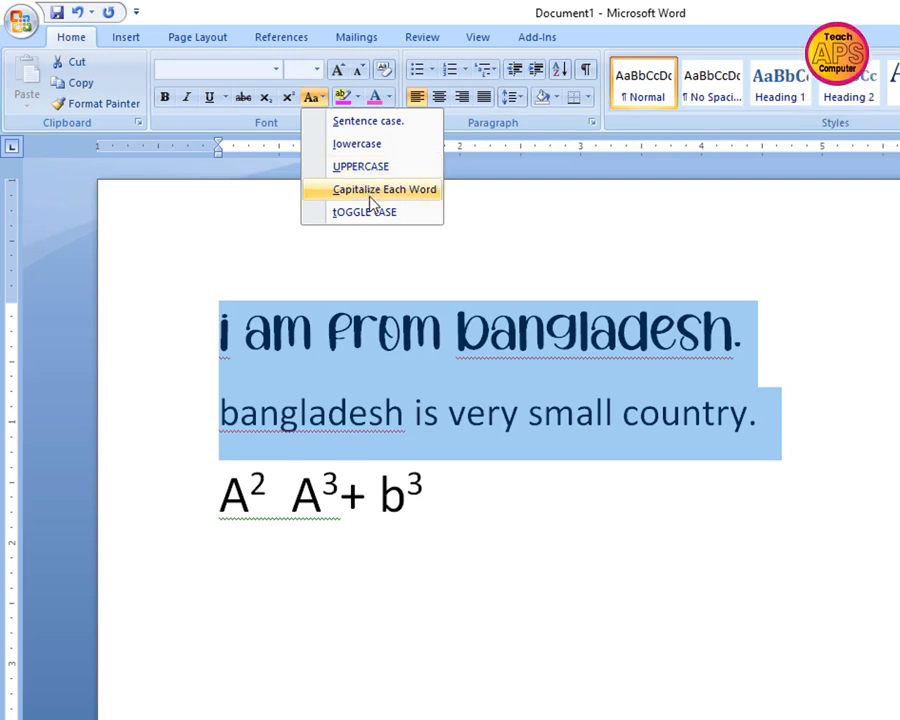
click(516, 236)
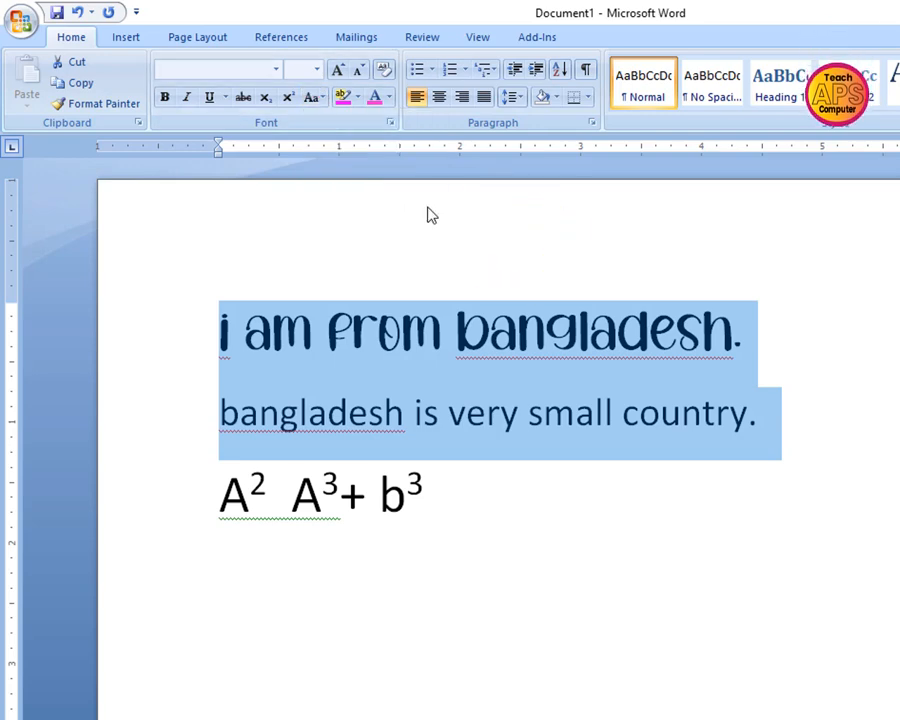
Color the text of the first line, "i am from bangladesh.", deep pink, using a shade from the additional standard colors
click(798, 345)
drag(810, 342, 236, 334)
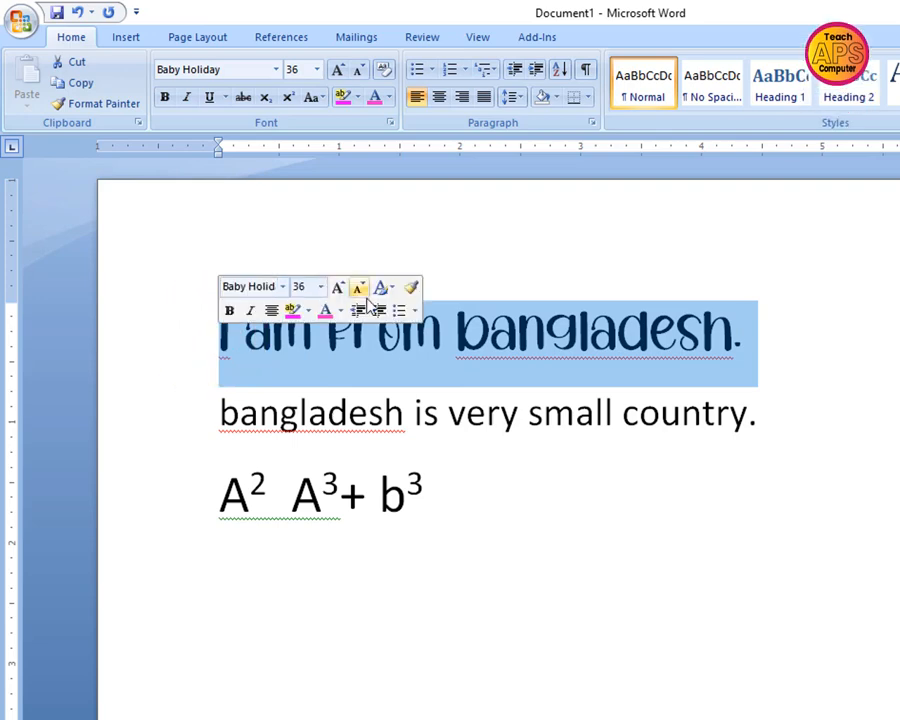
click(391, 98)
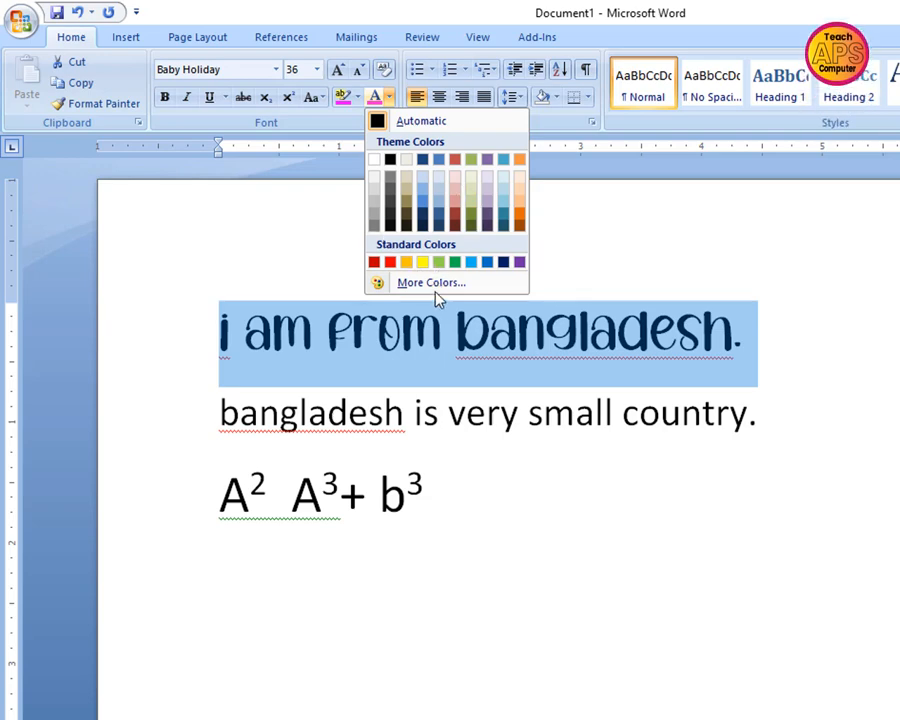
click(466, 286)
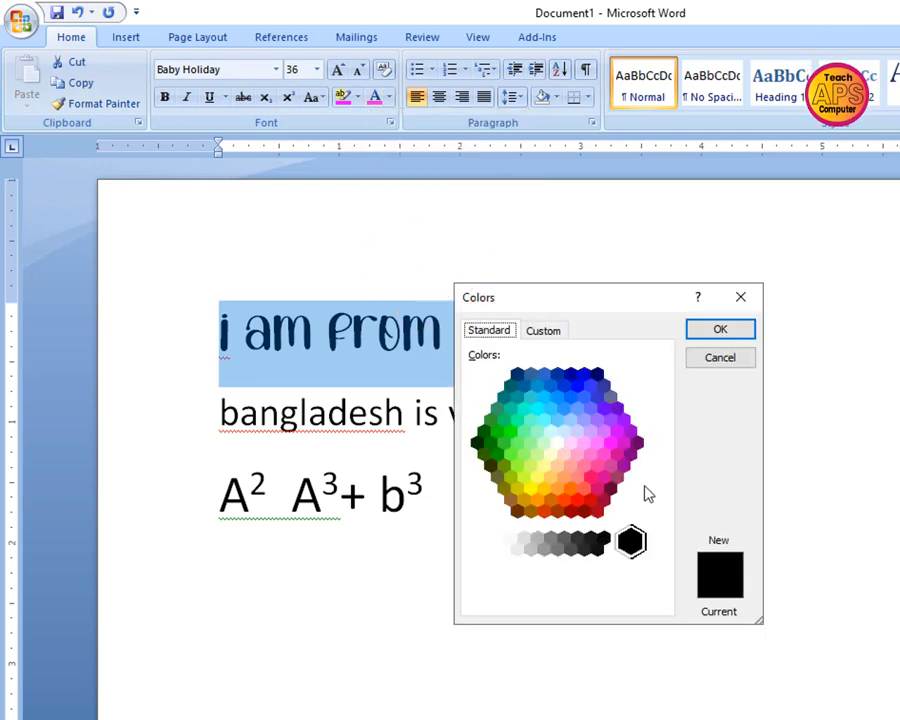
click(604, 478)
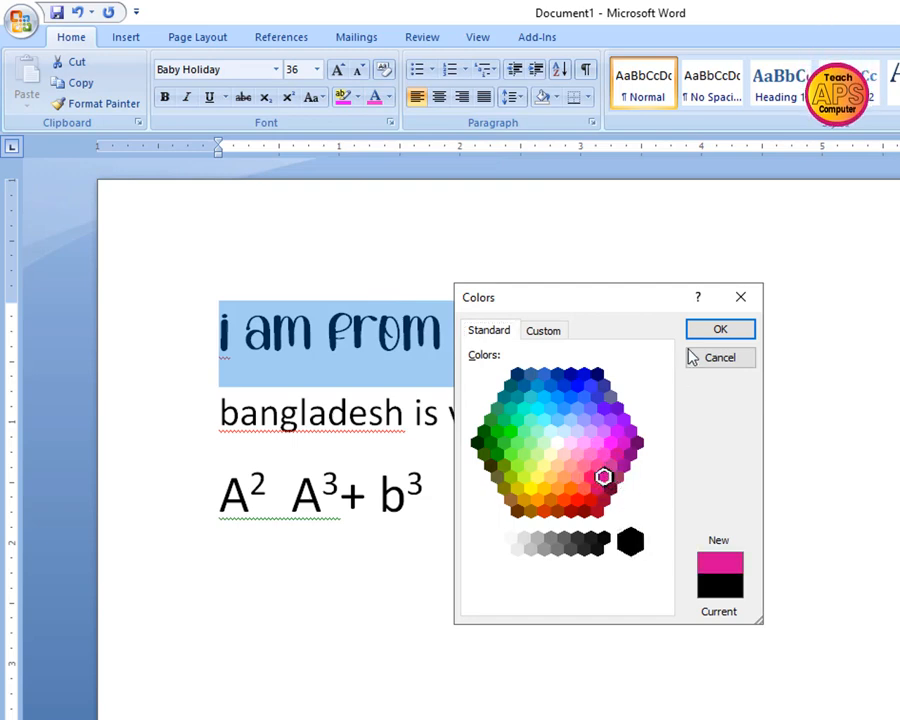
click(712, 330)
click(752, 346)
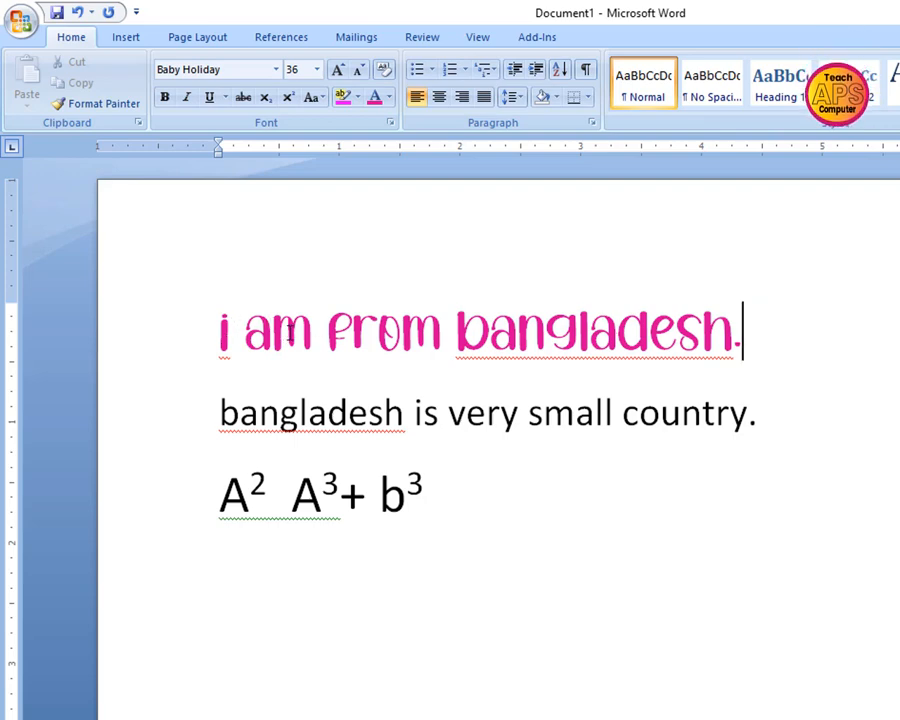
Highlight the pink first line, "i am from bangladesh.", in black
drag(760, 341, 217, 337)
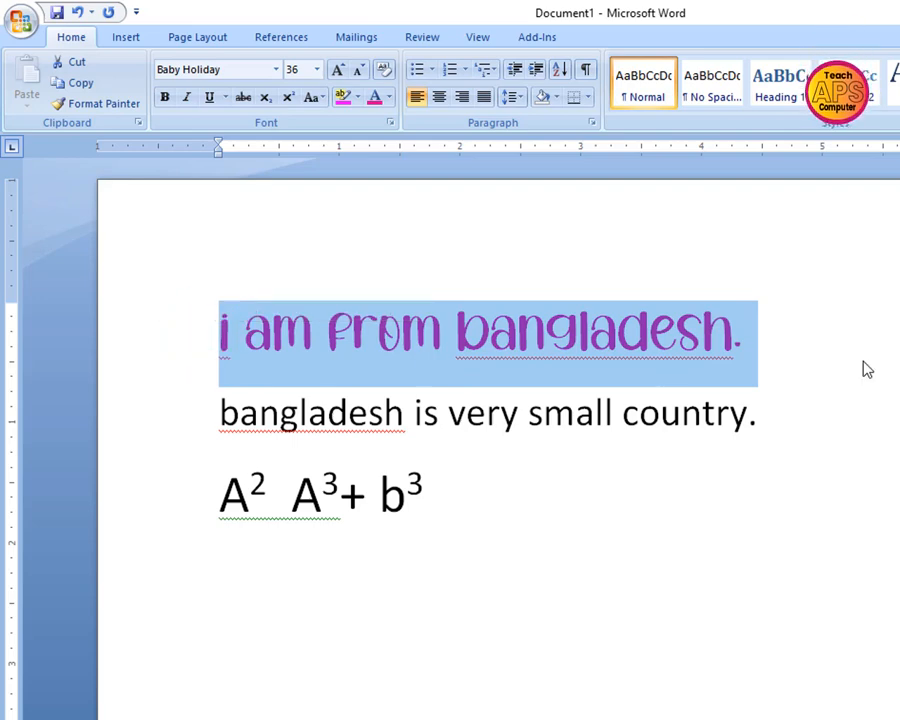
drag(785, 345, 188, 336)
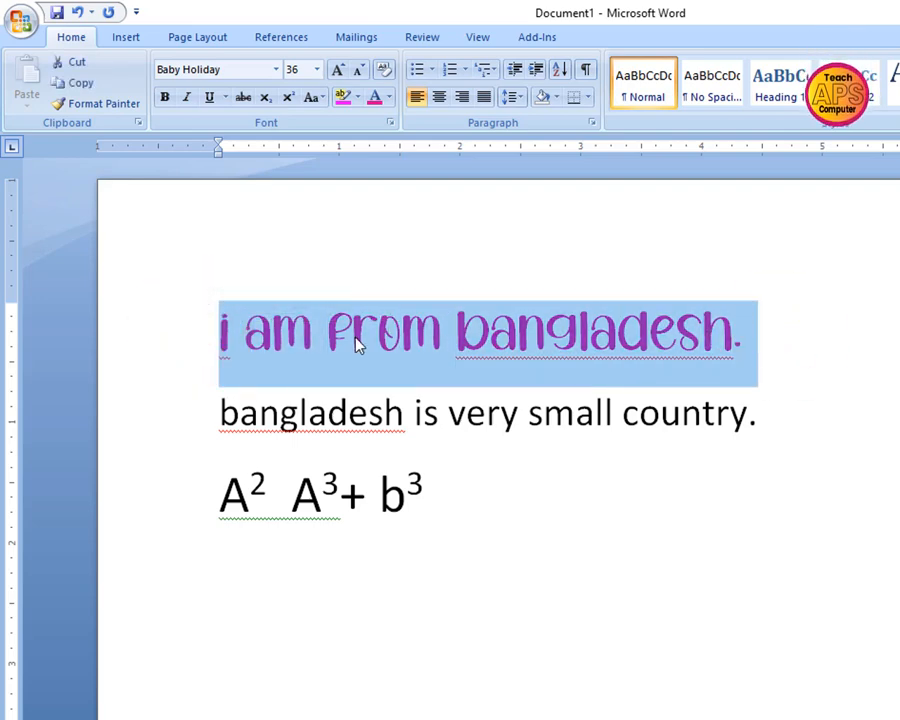
click(357, 98)
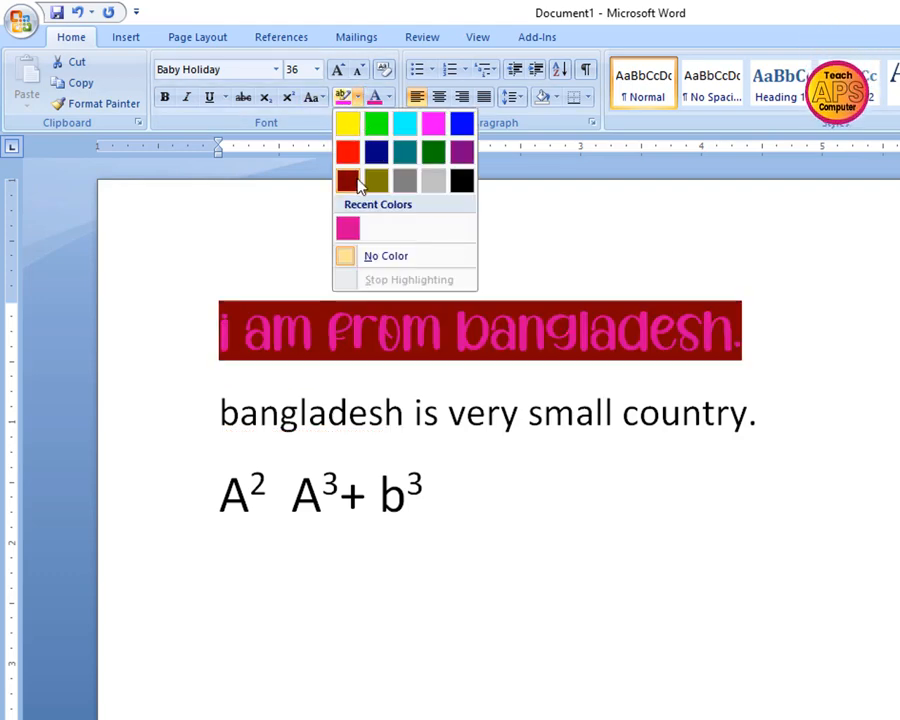
click(462, 182)
click(760, 344)
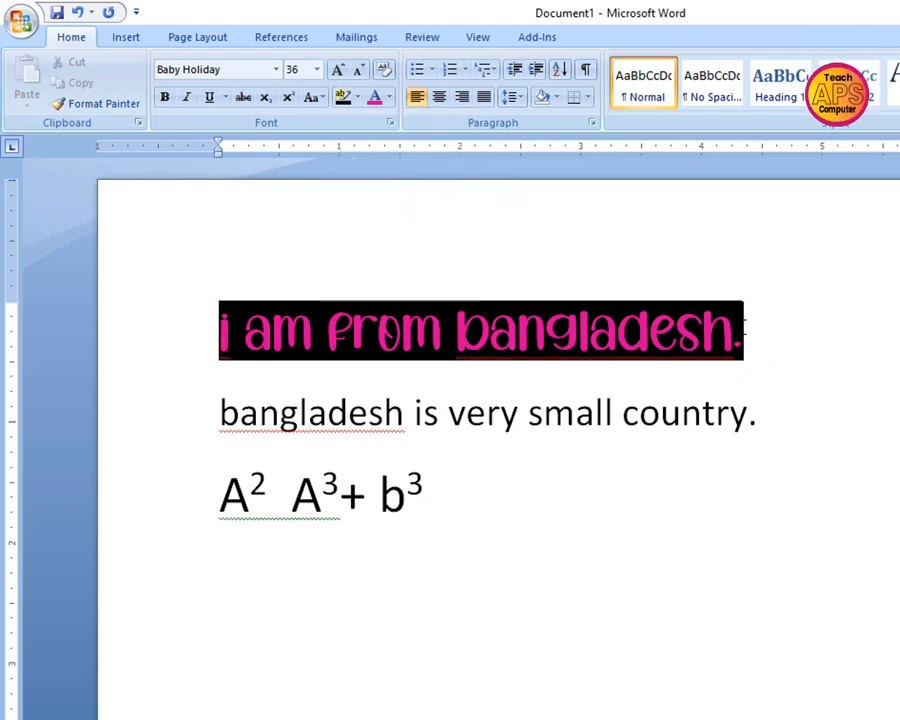
Underline the second line, "bangladesh is very small country.", and set its font color to the blue theme color
drag(759, 411, 177, 400)
click(207, 99)
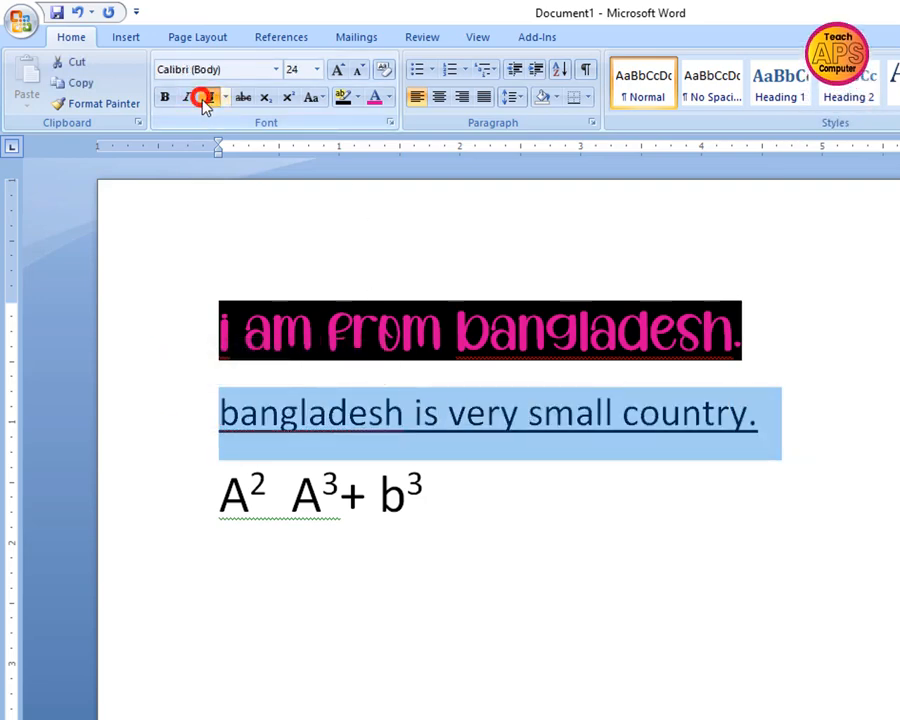
click(390, 97)
click(442, 167)
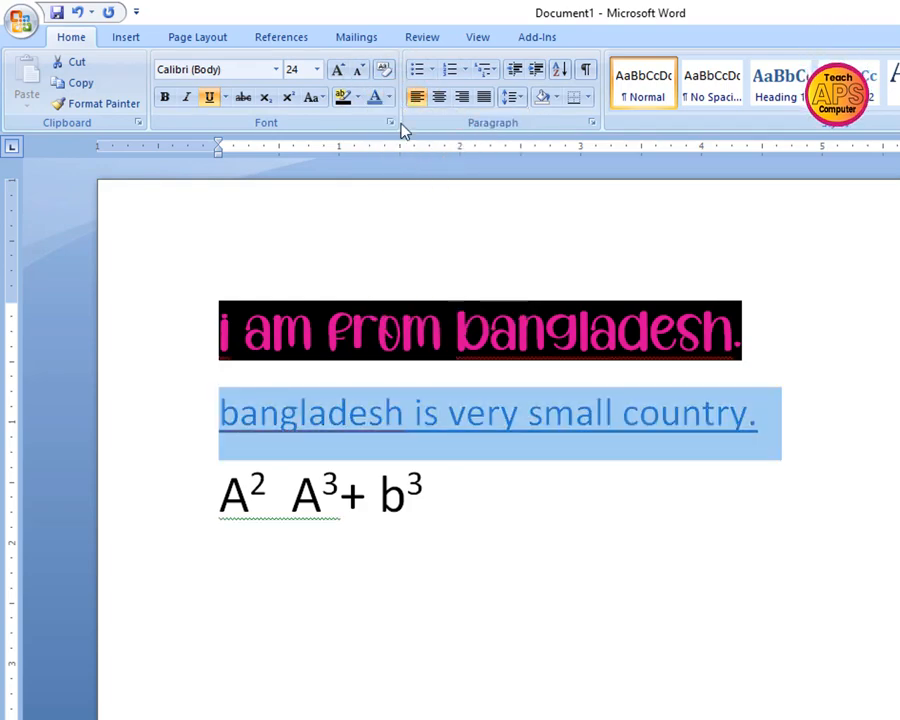
Highlight the underlined second line in dark green
click(357, 97)
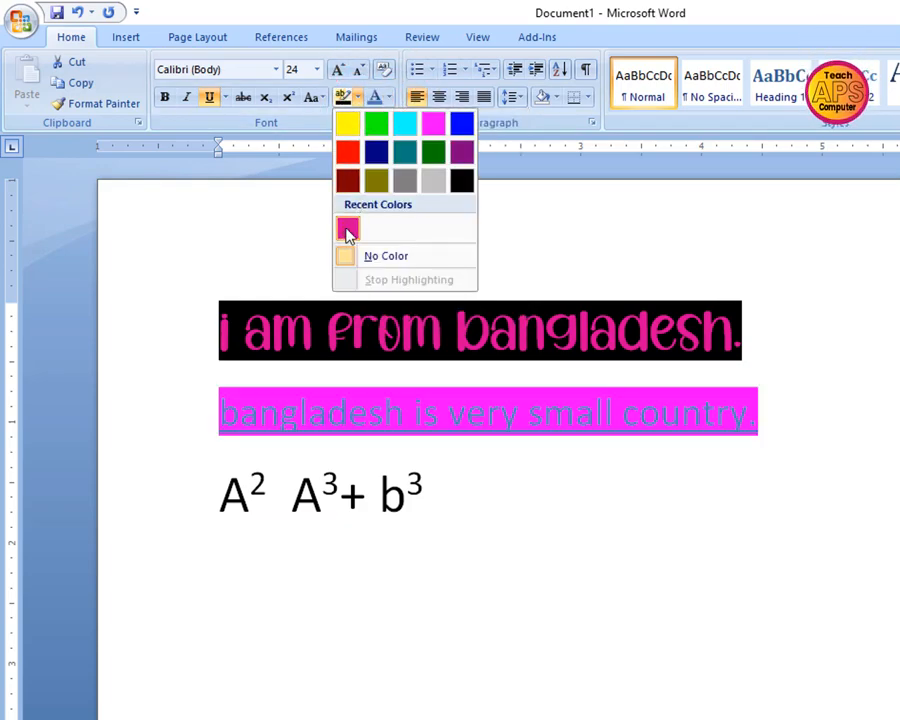
click(433, 152)
click(775, 426)
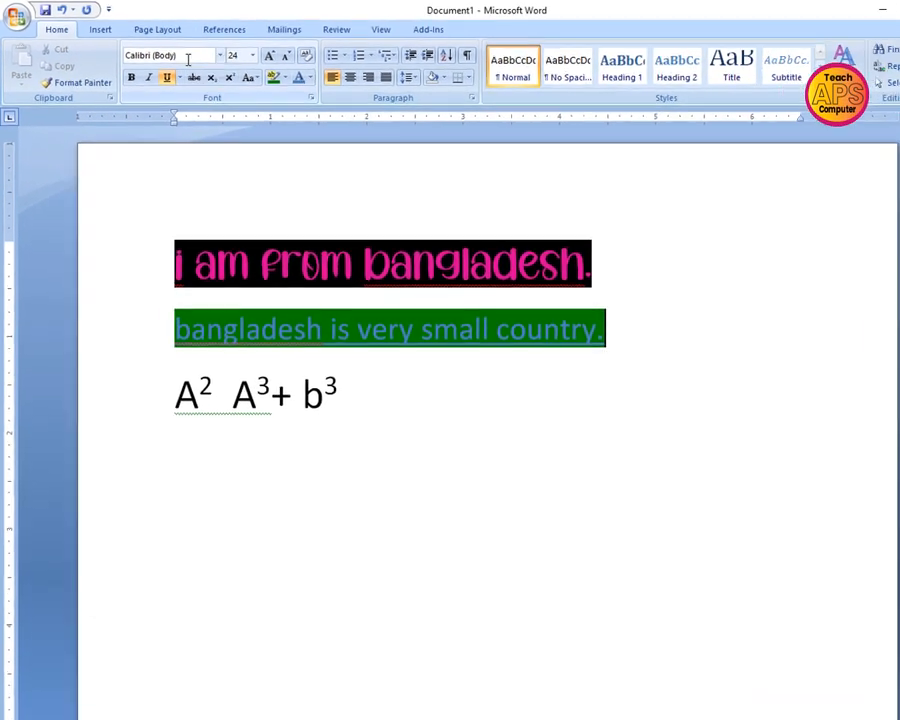
click(239, 55)
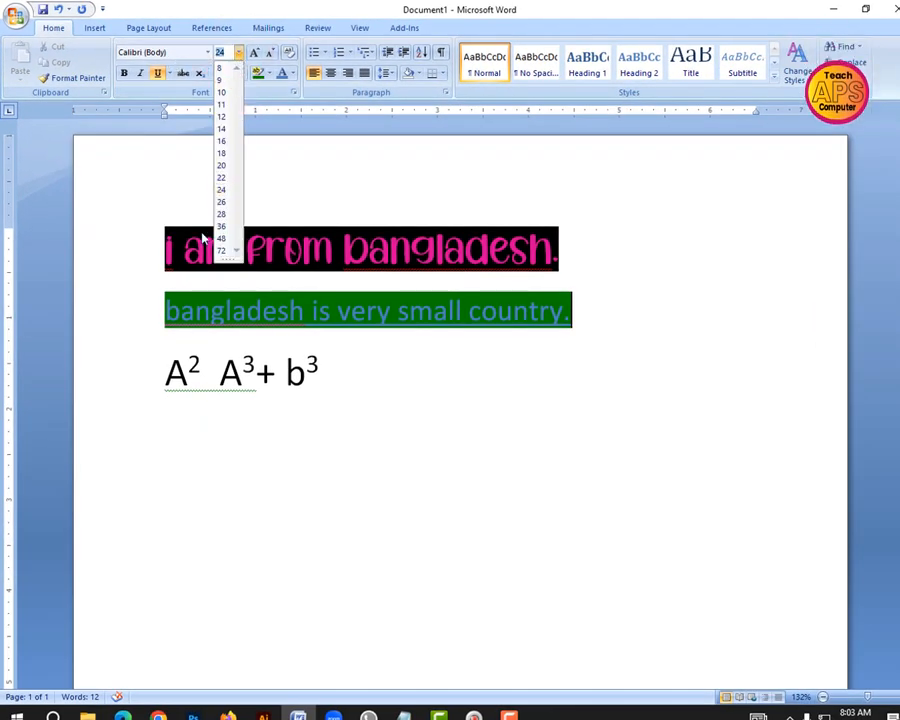
click(567, 309)
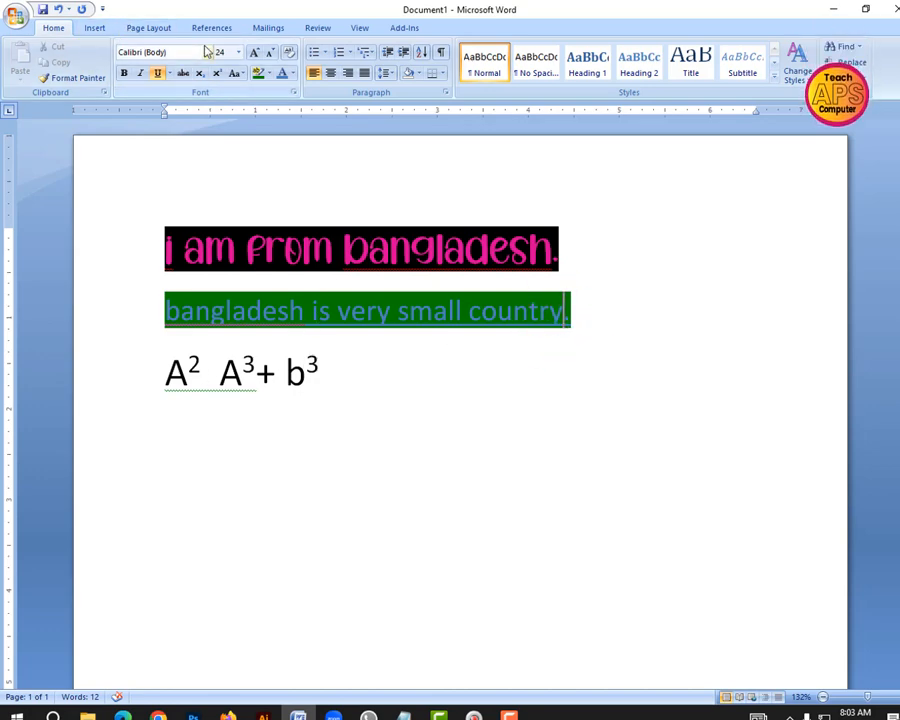
click(563, 239)
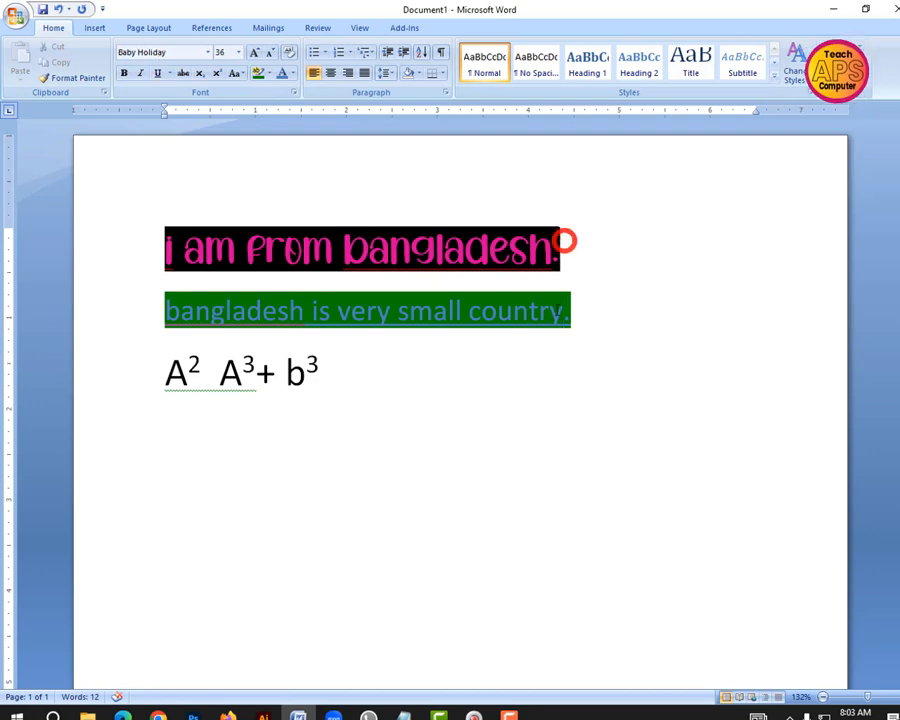
click(573, 320)
click(561, 250)
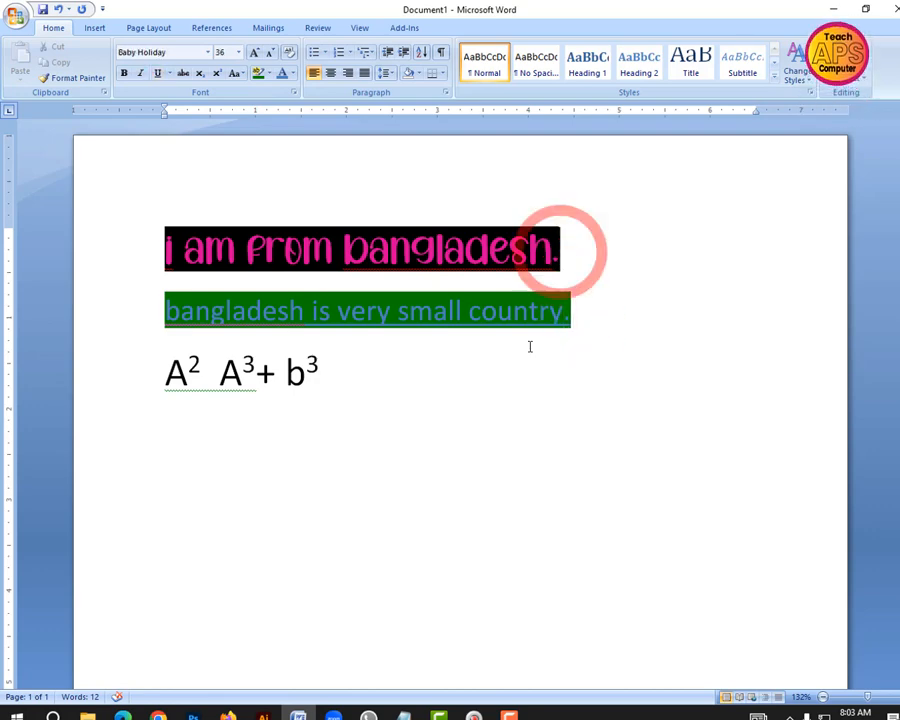